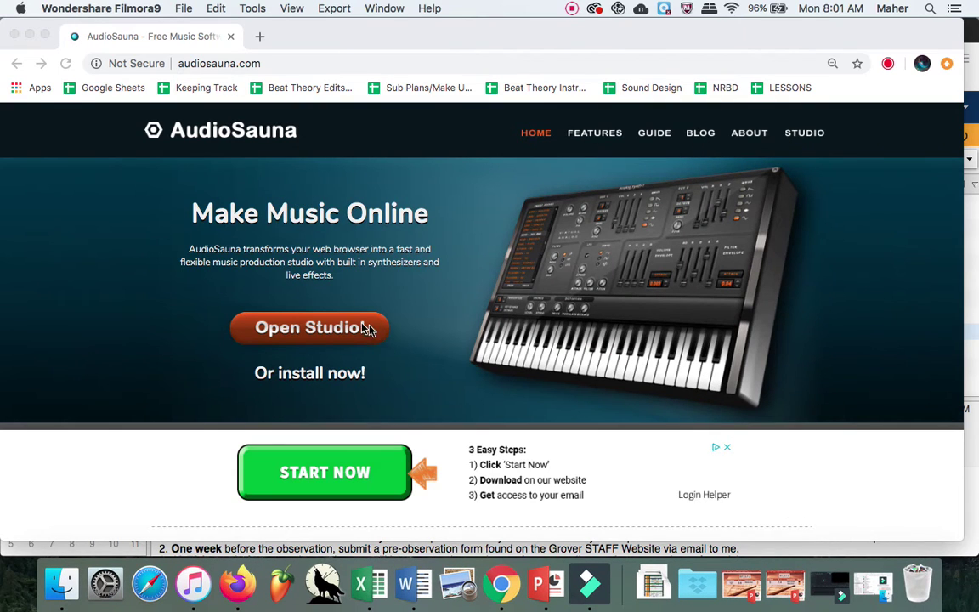
Step: Launch the AudioSauna online studio from the audiosauna.com homepage in Chrome
click(285, 222)
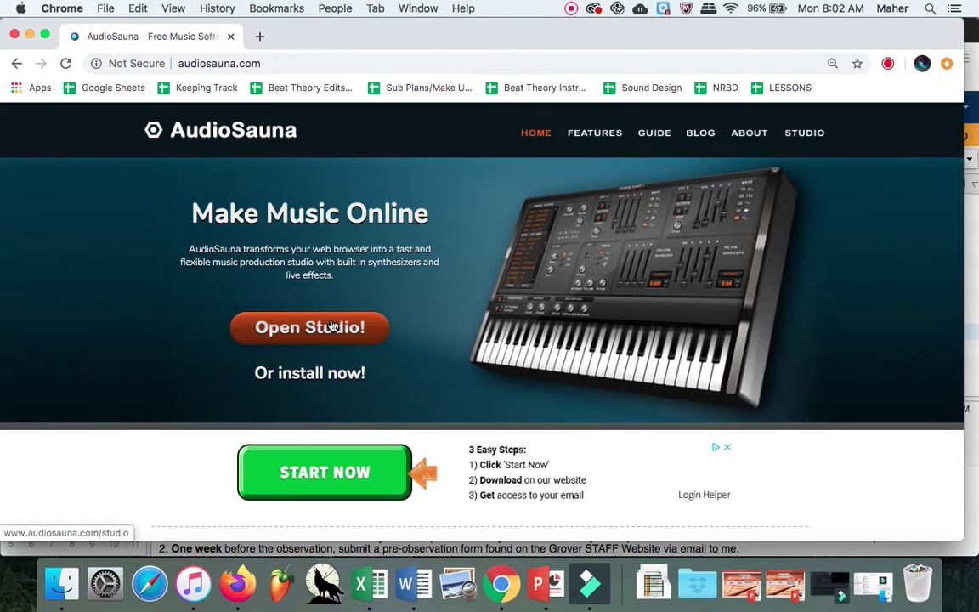
click(334, 327)
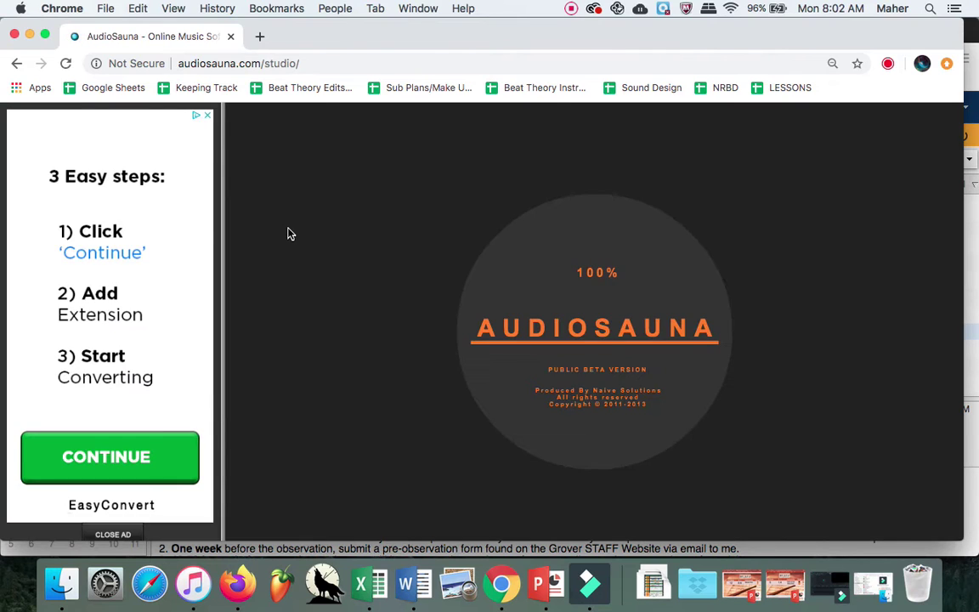
Step: Close the advertisement and open the File menu once the studio loads
click(120, 536)
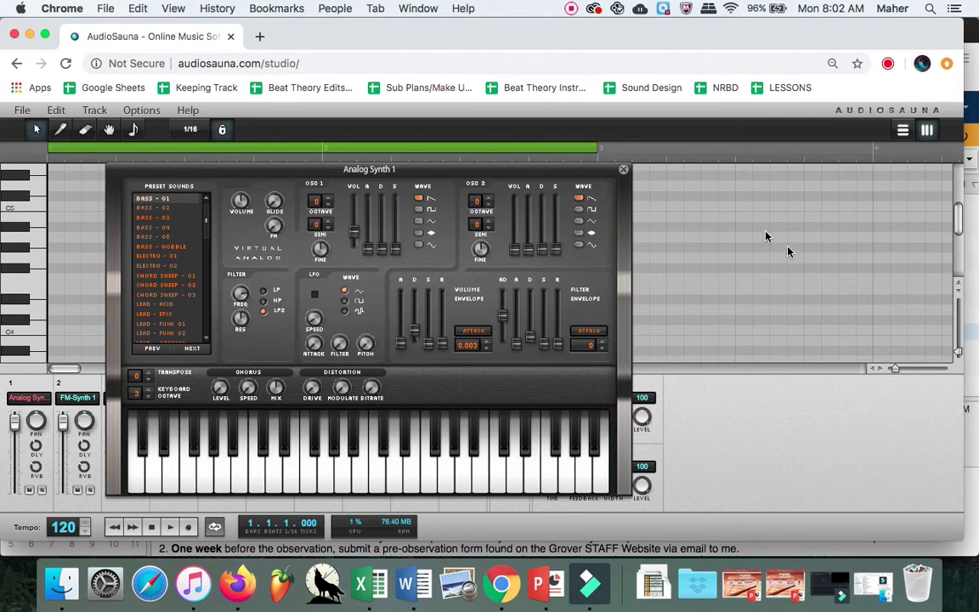
click(26, 110)
Step: Choose Open from My Computer and browse to Documents > 04 - Beat Theory 3.0 > Sound Designer 2
click(83, 142)
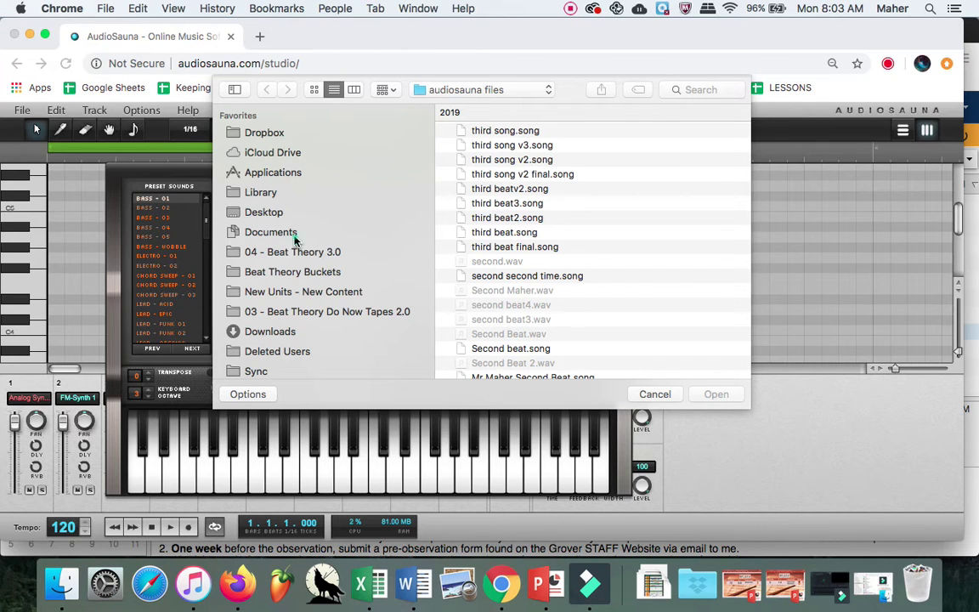
click(293, 236)
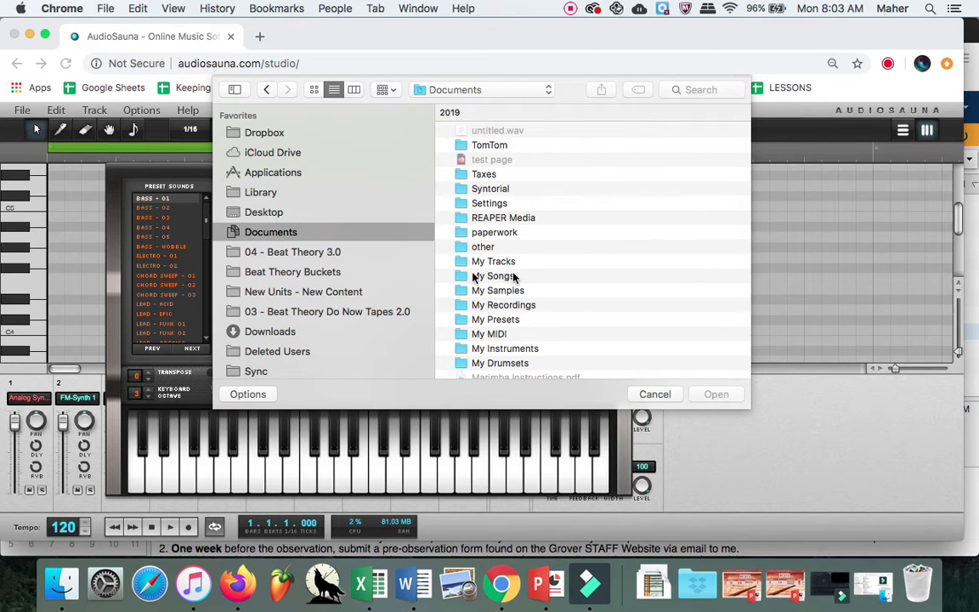
scroll(510, 276, down, 10)
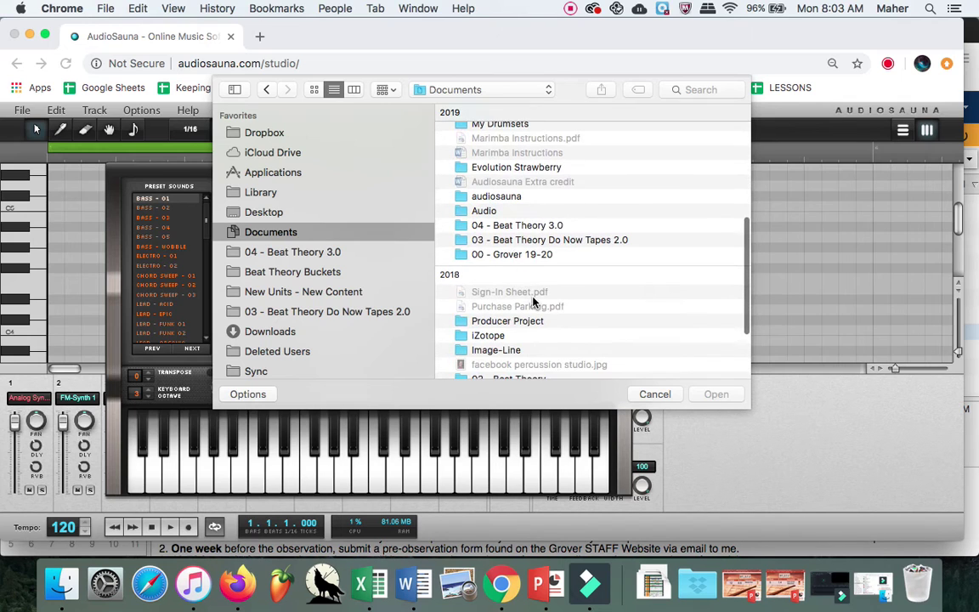
scroll(533, 302, down, 4)
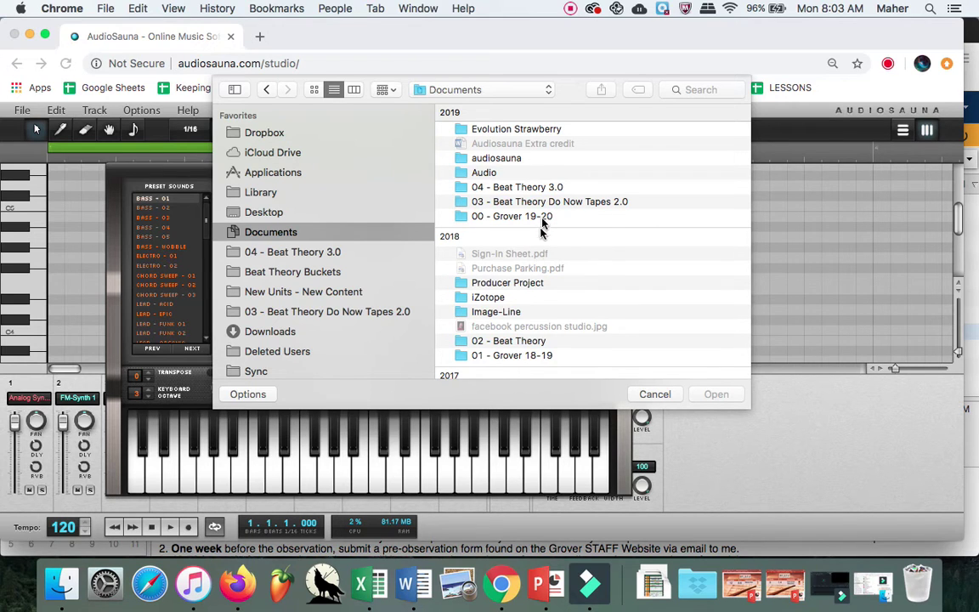
click(528, 218)
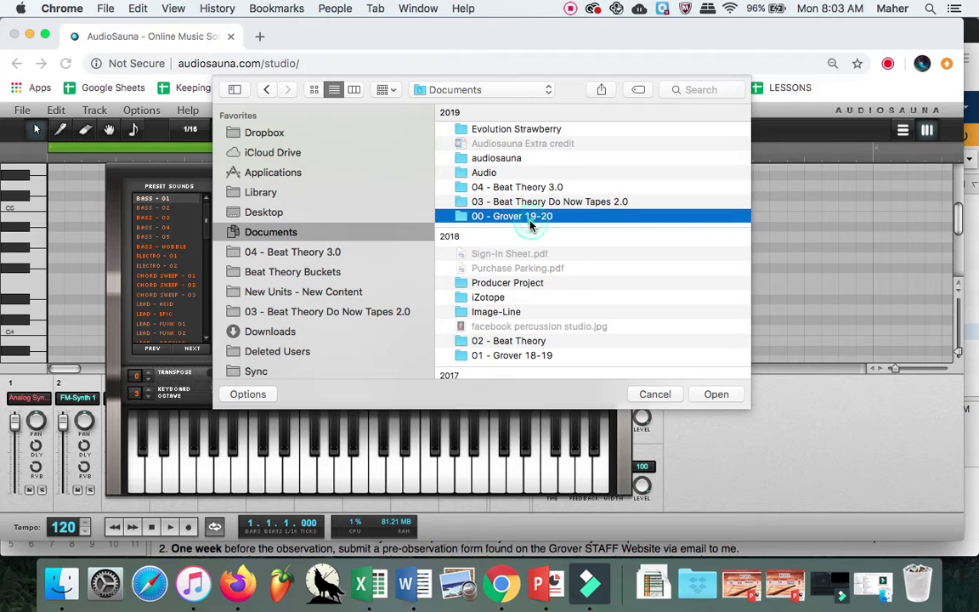
click(517, 188)
double_click(517, 188)
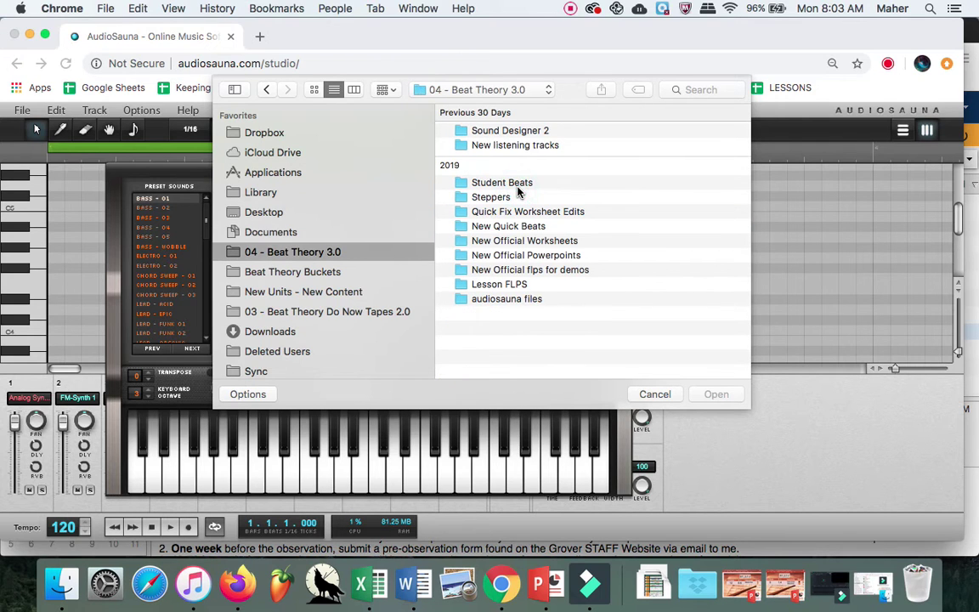
double_click(505, 132)
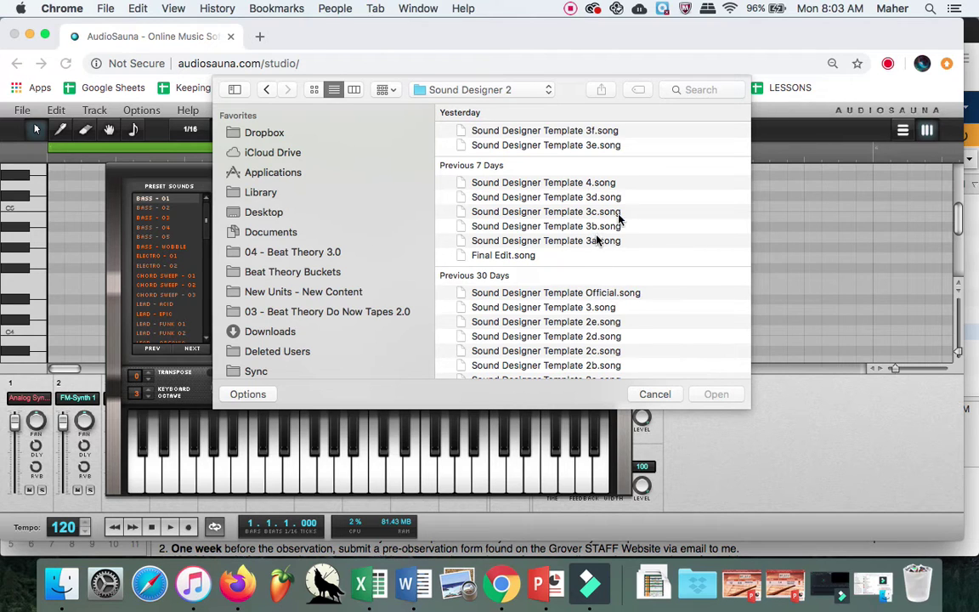
Step: Select Sound Designer Template 3b.song and open it
click(602, 186)
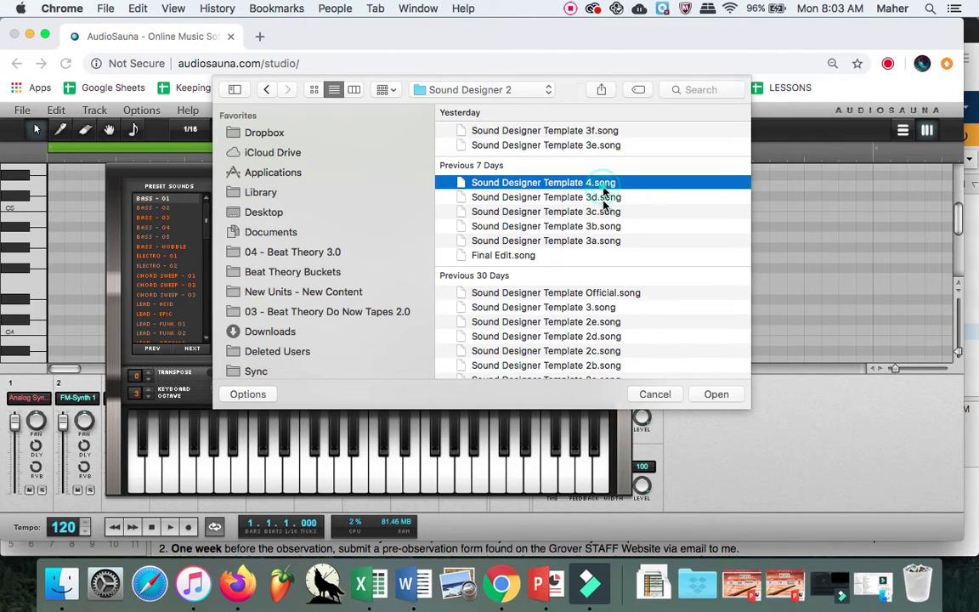
click(605, 212)
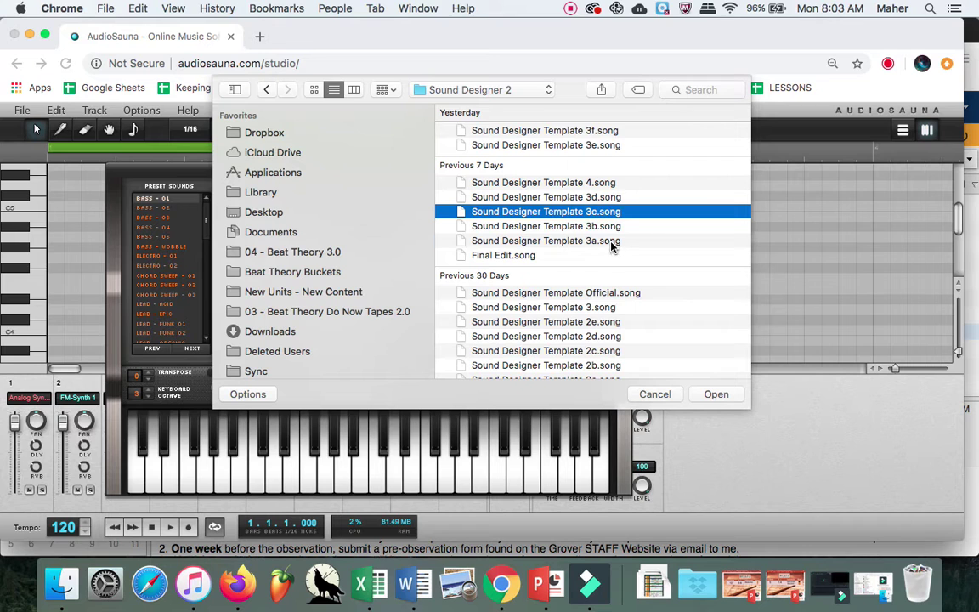
click(609, 240)
scroll(623, 314, down, 3)
scroll(608, 267, up, 3)
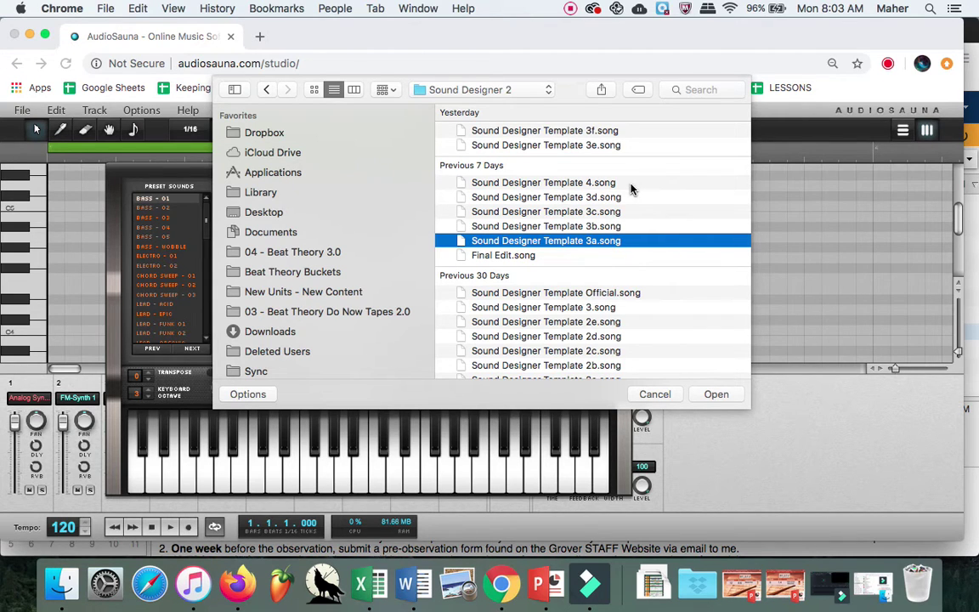
click(618, 225)
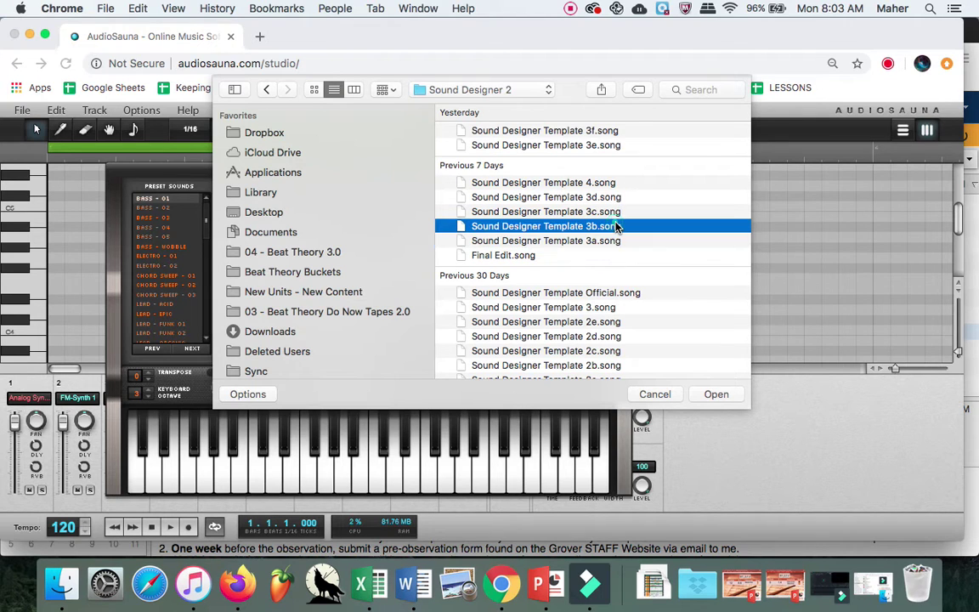
click(719, 397)
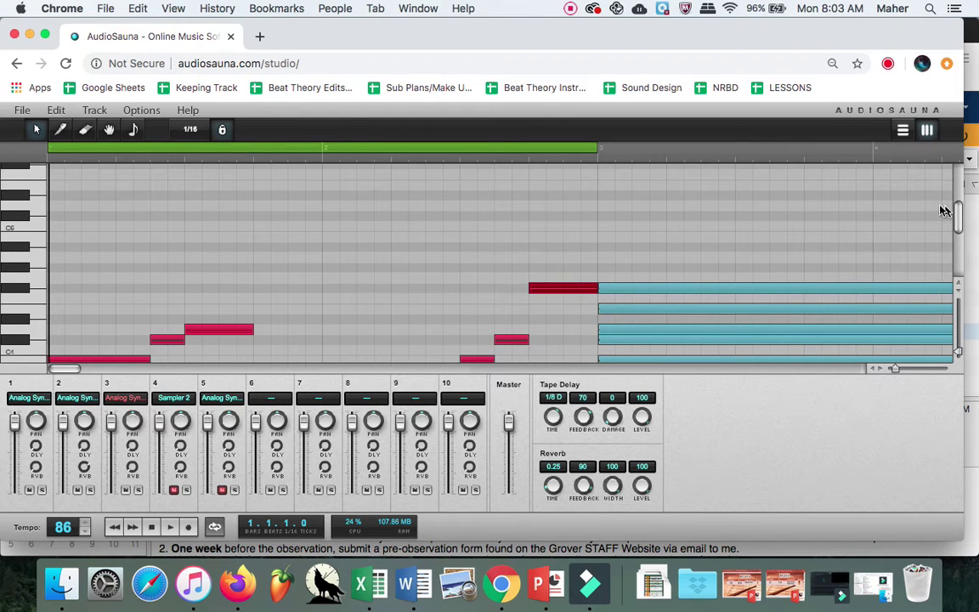
Step: Preview tracks 1–3's notes in the piano roll and check track 1's synth settings
drag(954, 211, 954, 218)
click(40, 405)
click(76, 398)
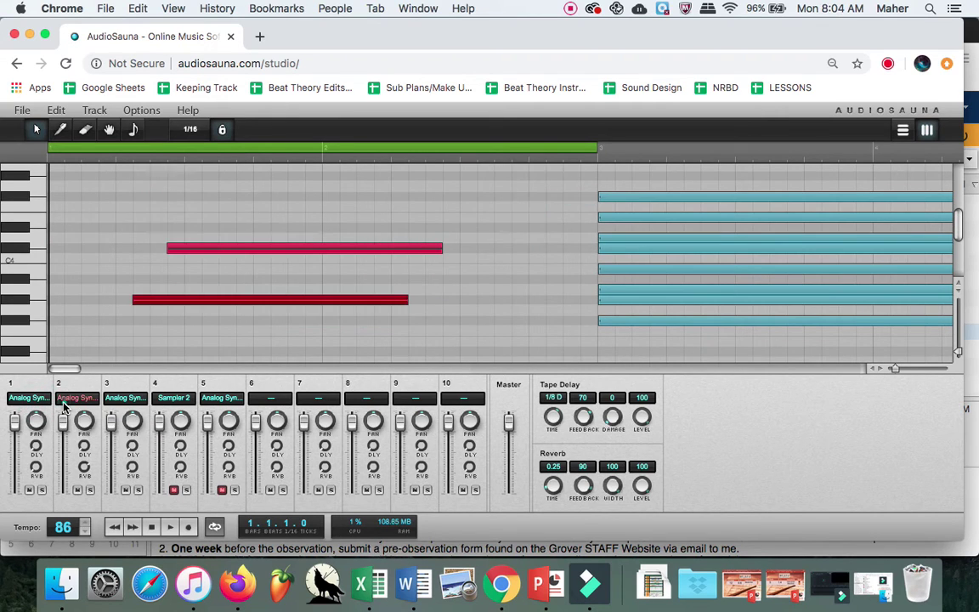
click(125, 398)
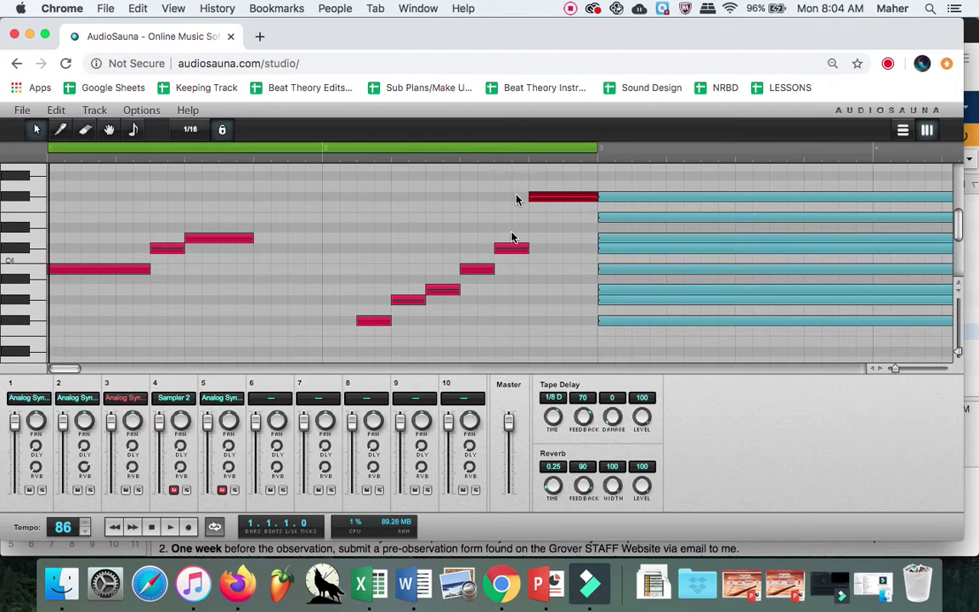
click(25, 399)
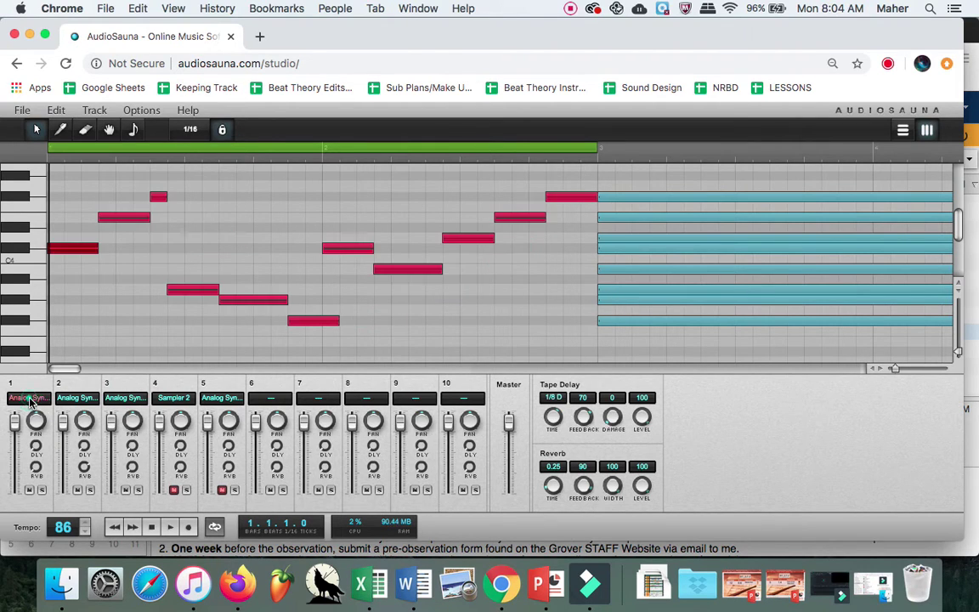
click(36, 401)
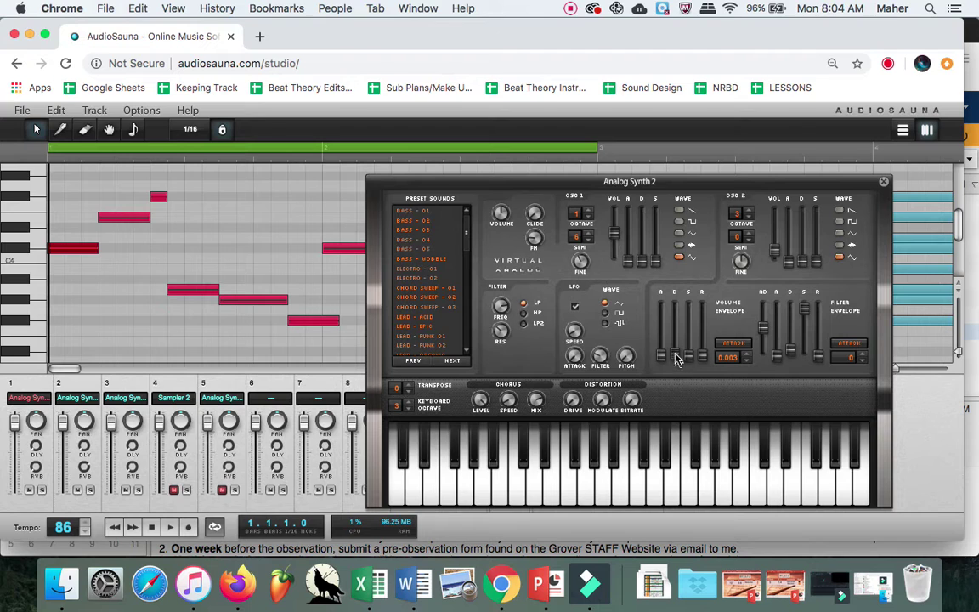
click(883, 181)
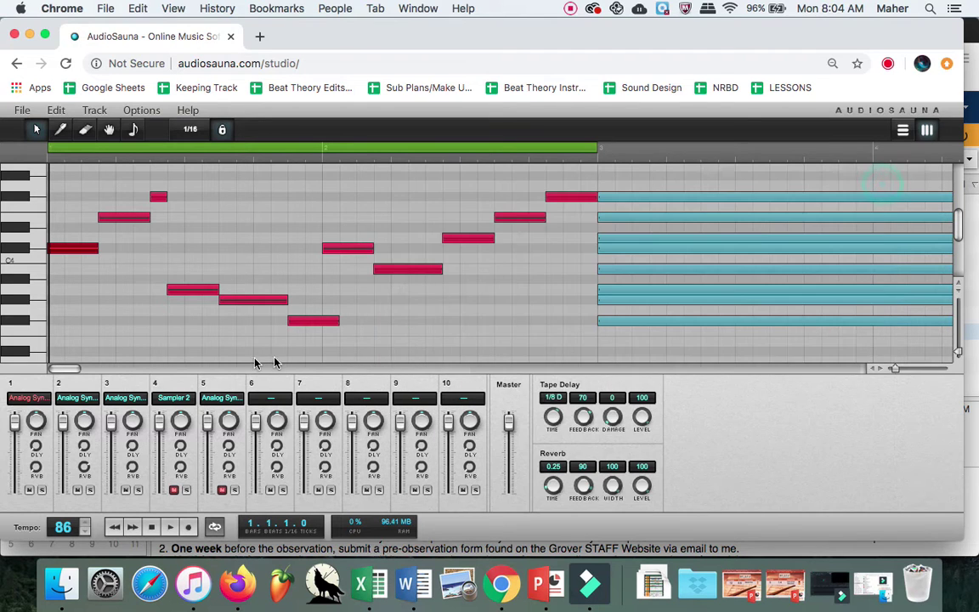
Step: Load the ORGAN - DRIVEN B3 preset on Analog Synth 3
click(69, 406)
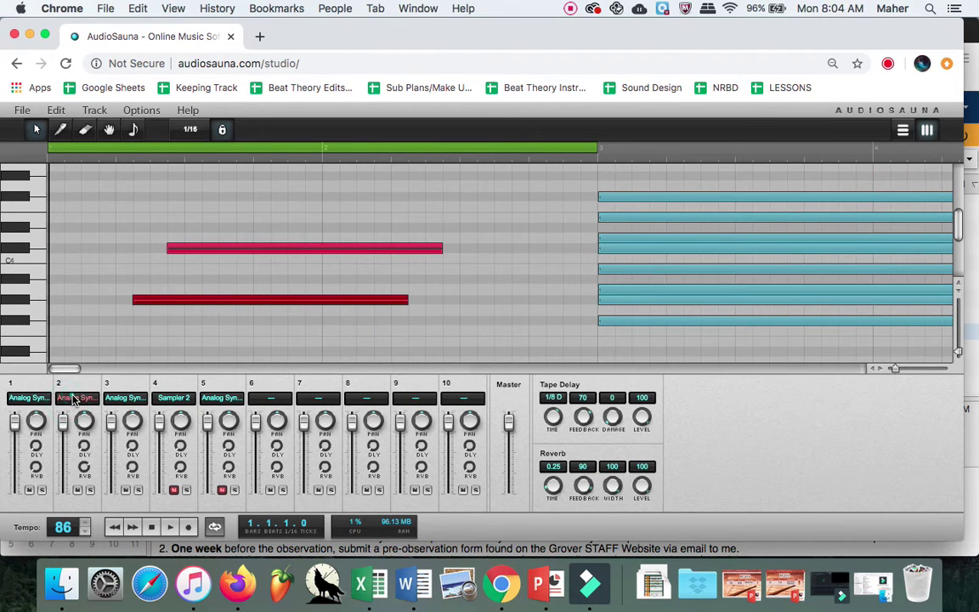
double_click(69, 406)
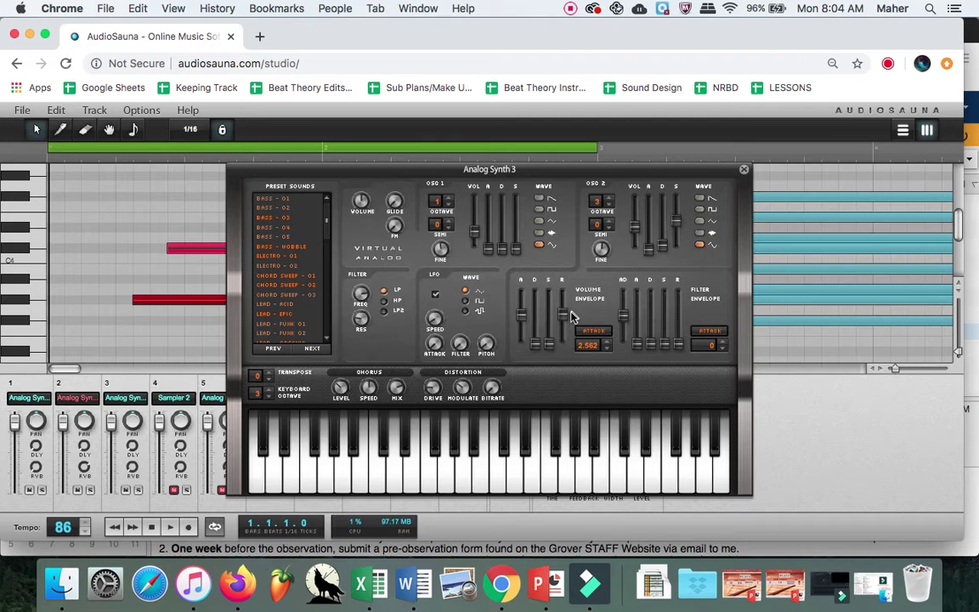
drag(330, 219, 330, 276)
click(323, 266)
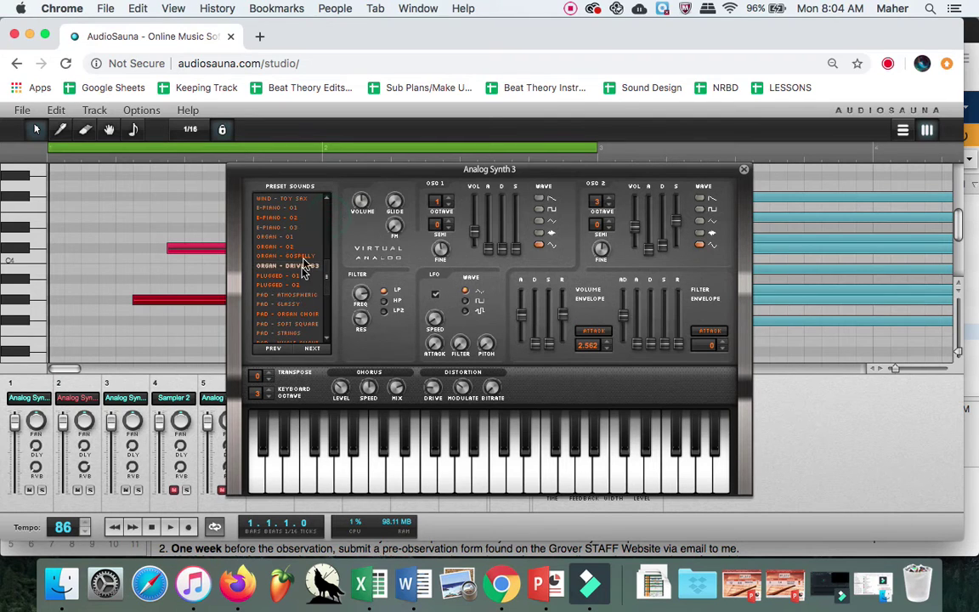
click(743, 170)
Step: Browse Analog Synth 4's preset list and close its window
double_click(123, 378)
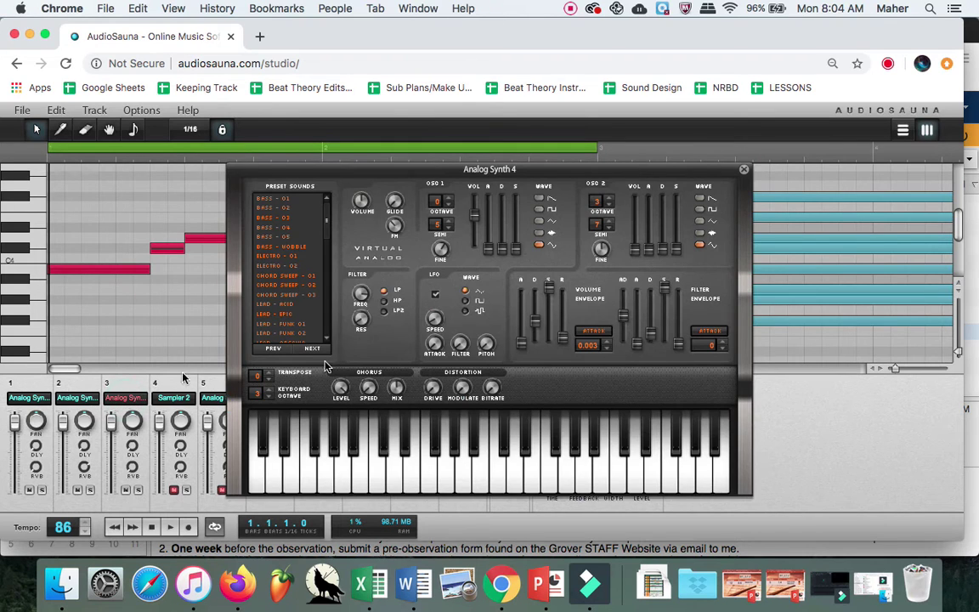
drag(328, 213, 325, 302)
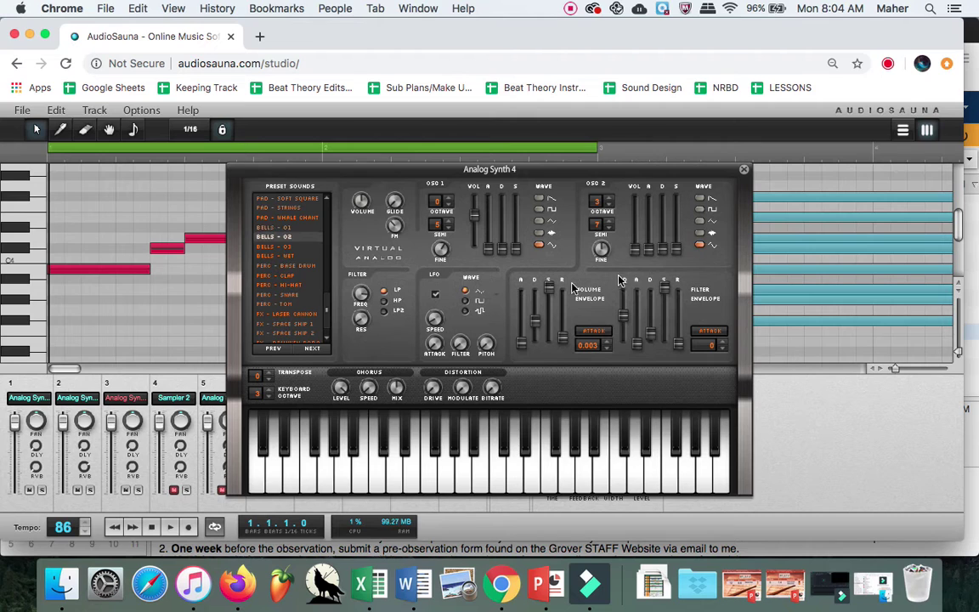
click(740, 171)
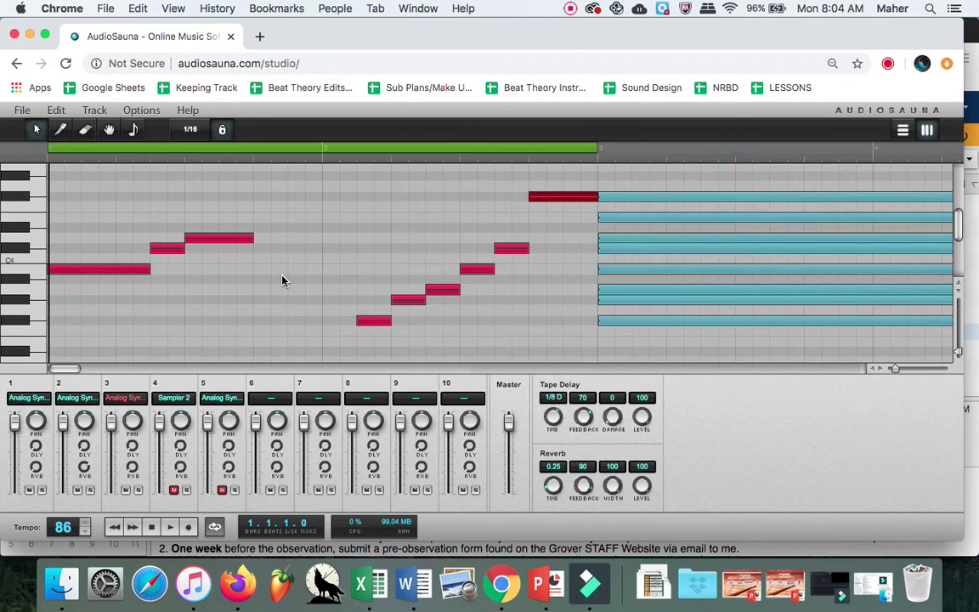
Step: Mute channel 3, play and stop the song, then unmute channel 2
click(125, 490)
click(173, 528)
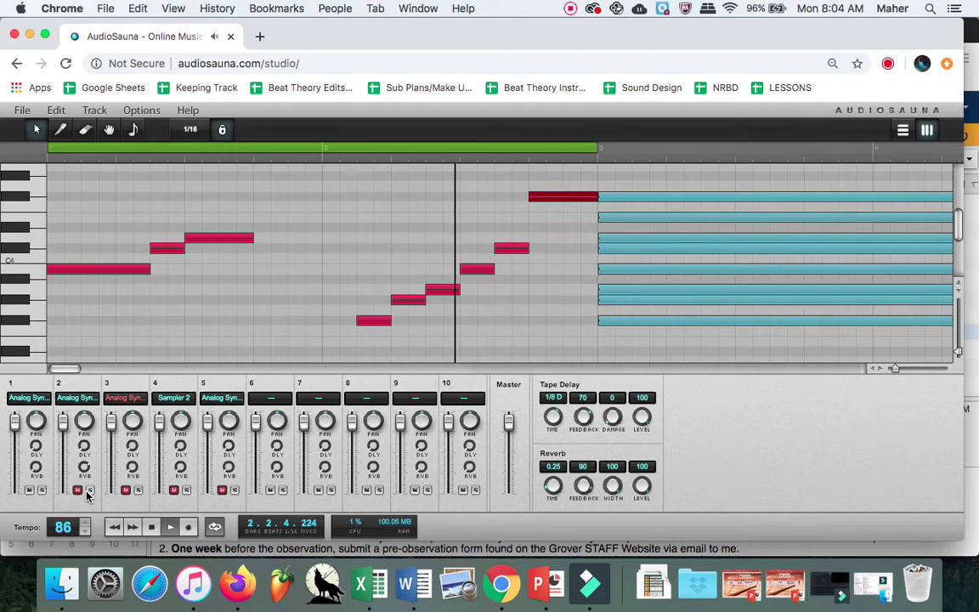
key(space)
key(space)
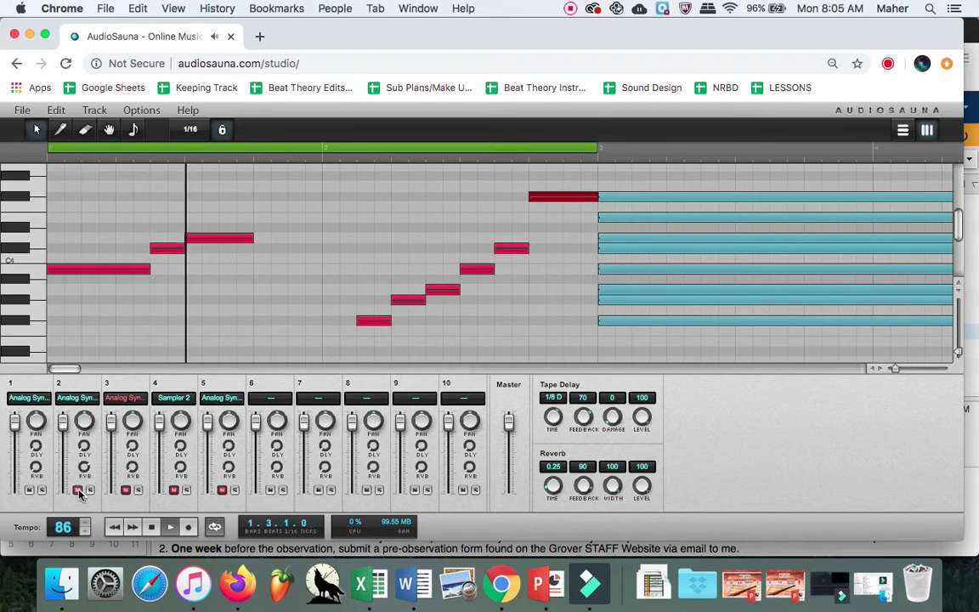
click(78, 491)
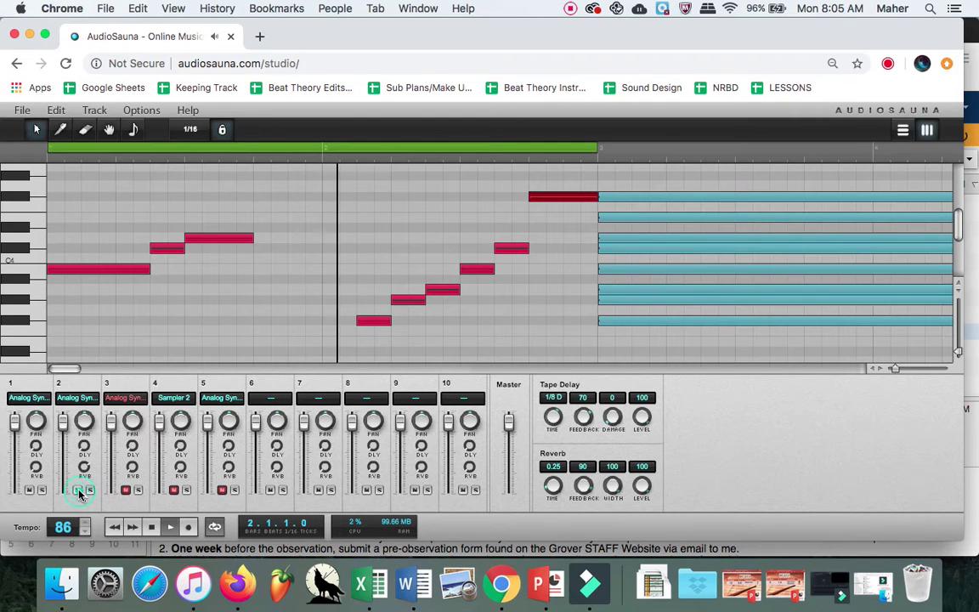
Step: Show the synth track's notes, unmute track 3, and stop back at 1.1.1.0
click(78, 399)
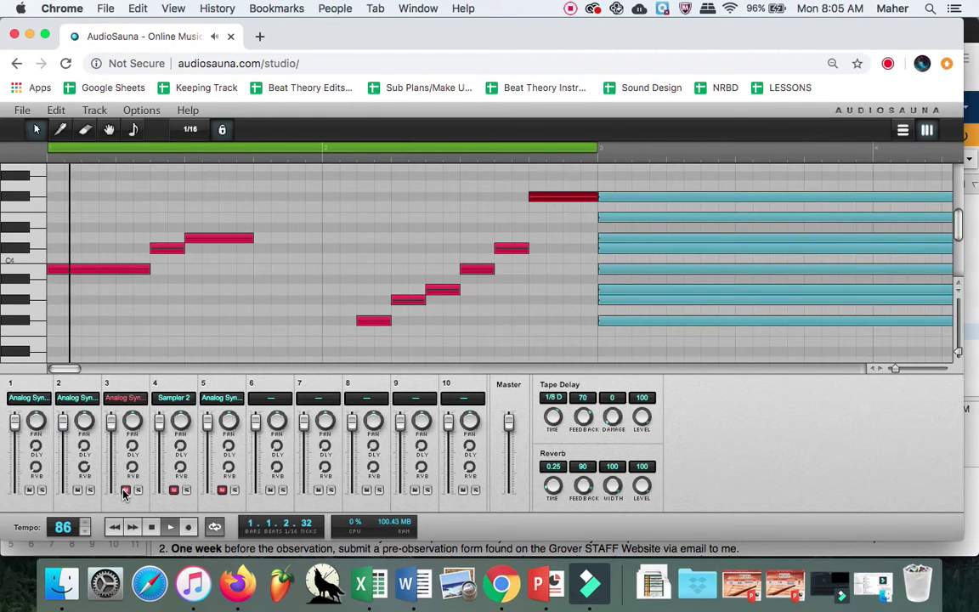
click(124, 490)
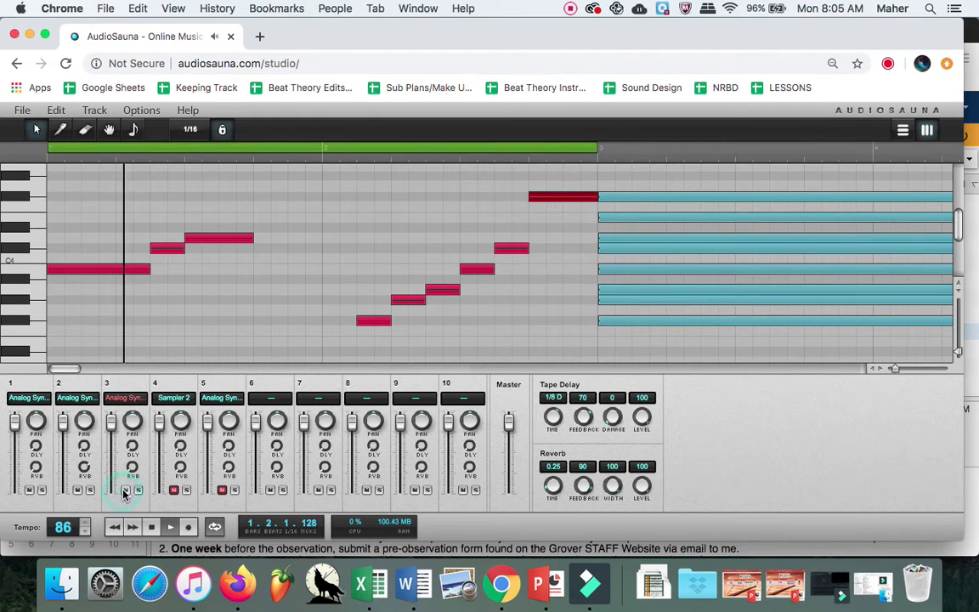
click(155, 528)
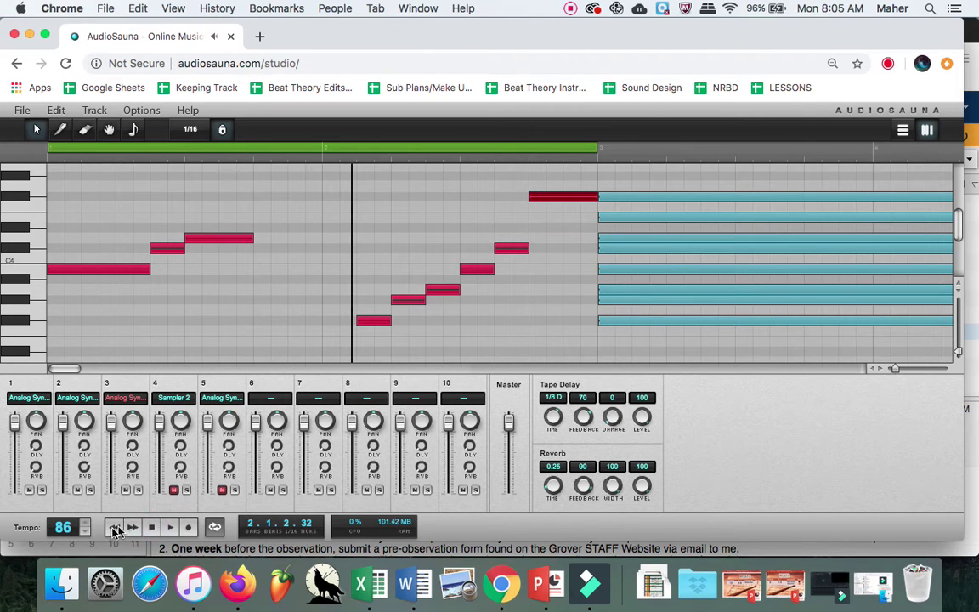
click(113, 528)
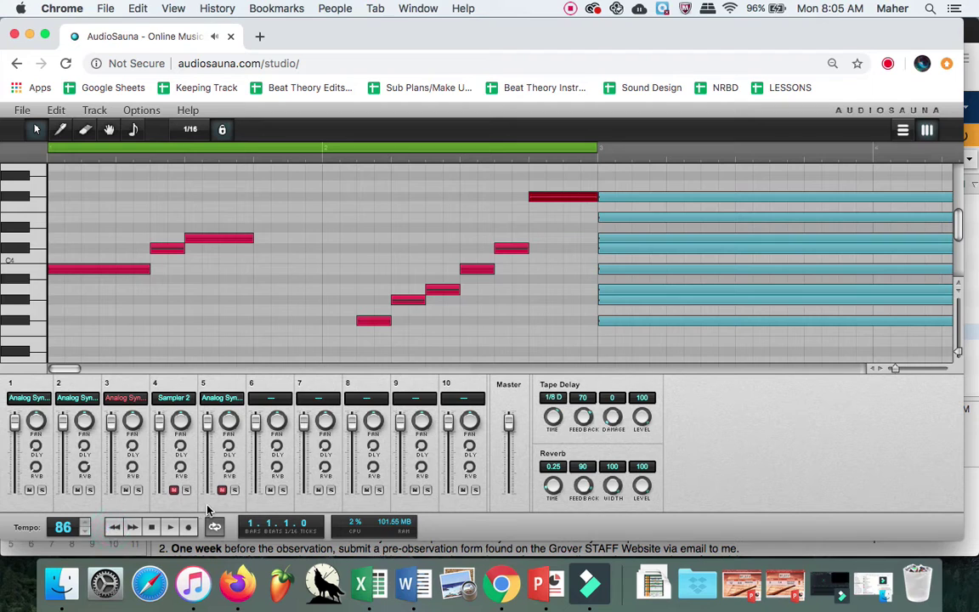
Step: Show the Sampler 2 drum pattern, audition the C5 drum, and unmute track 4
click(176, 400)
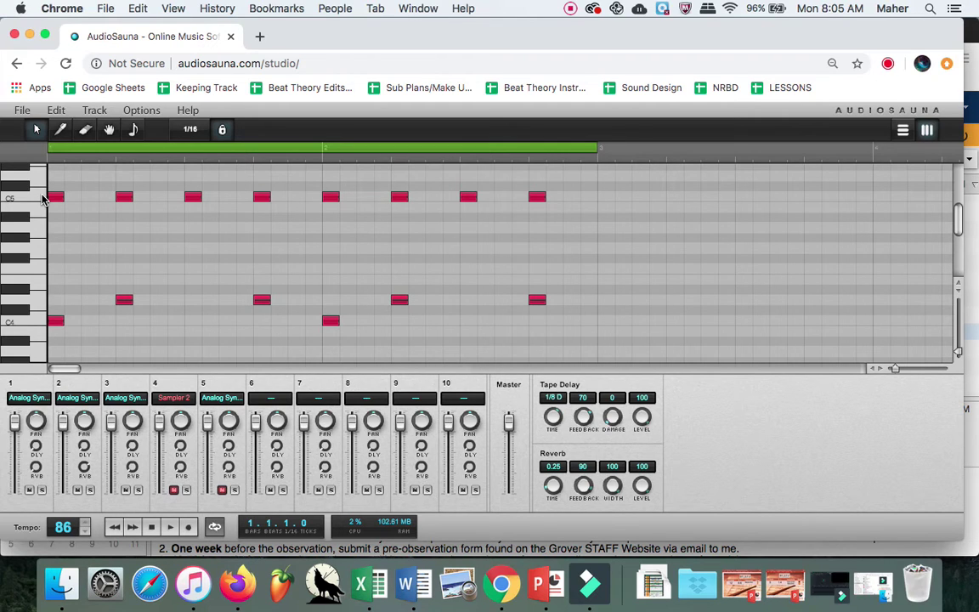
click(43, 198)
click(43, 198)
key(XF86AudioRaiseVolume)
click(38, 176)
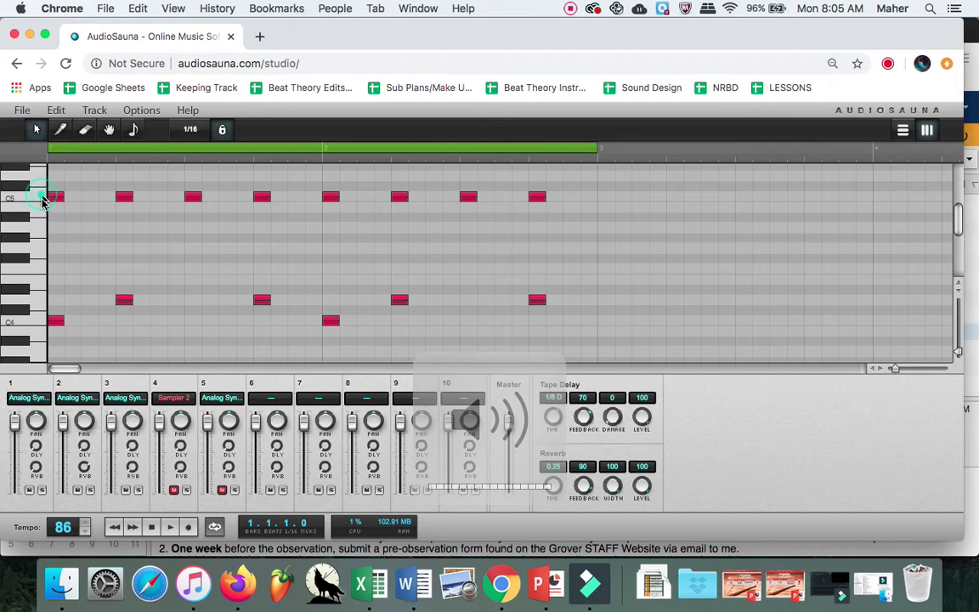
click(174, 490)
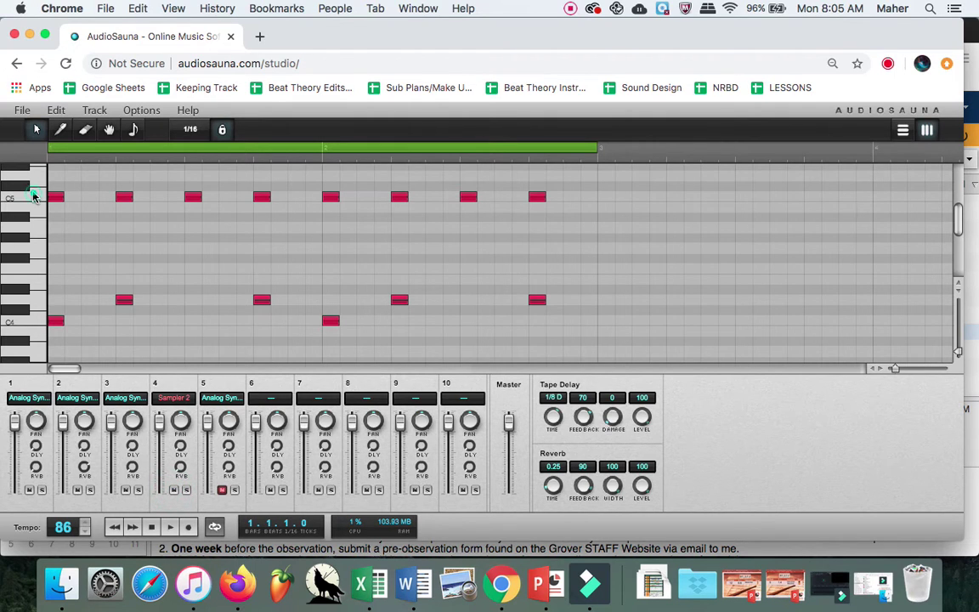
Step: Audition the C5, middle-row and C4 drum sounds, then play and stop the pattern
click(34, 194)
click(33, 193)
click(34, 271)
click(34, 272)
click(37, 286)
click(37, 286)
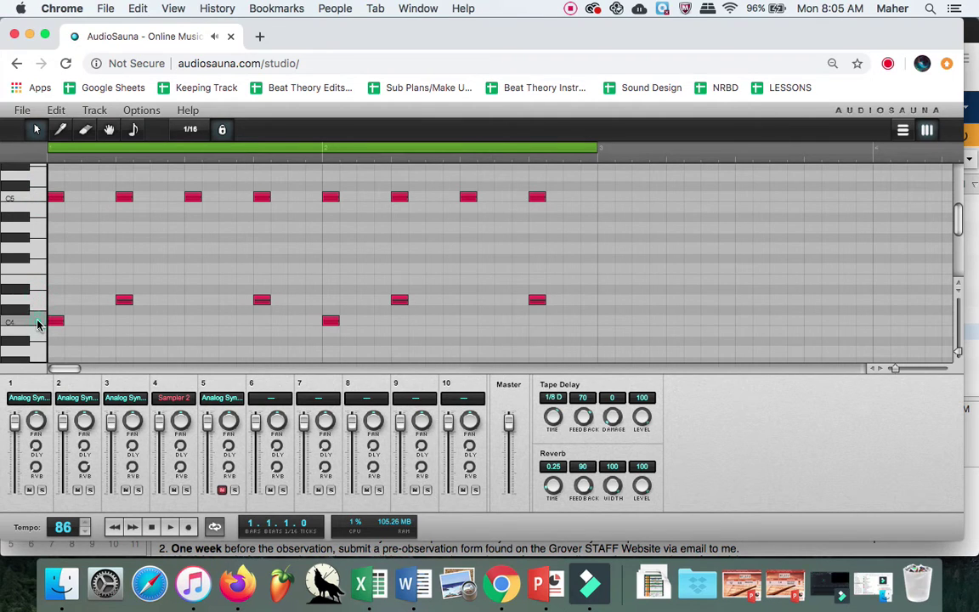
click(170, 530)
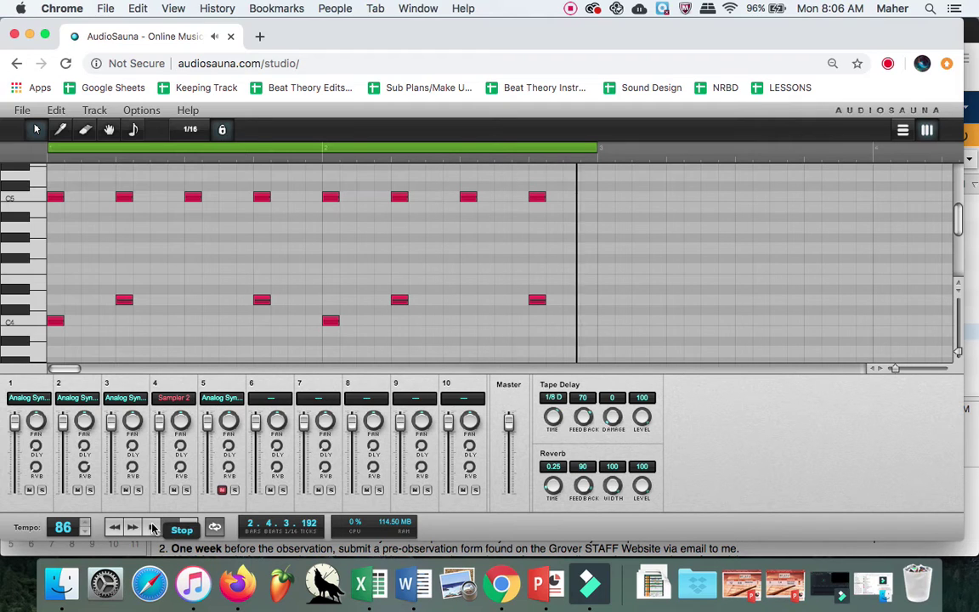
click(152, 527)
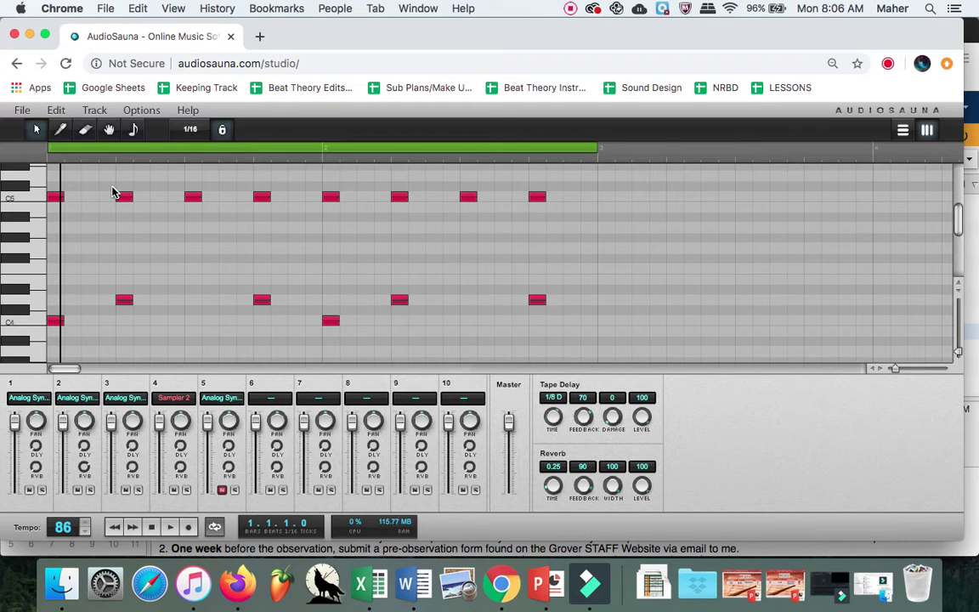
Step: With the Pencil, draw 1/16 notes on the C5 row following the first hit
click(62, 128)
drag(79, 196, 94, 199)
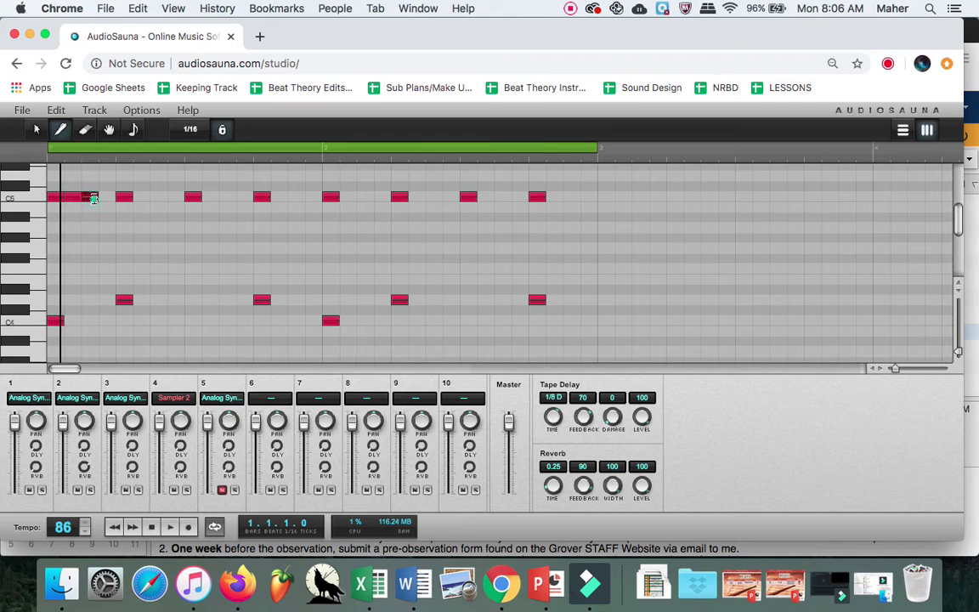
click(140, 196)
click(158, 205)
drag(158, 207, 176, 197)
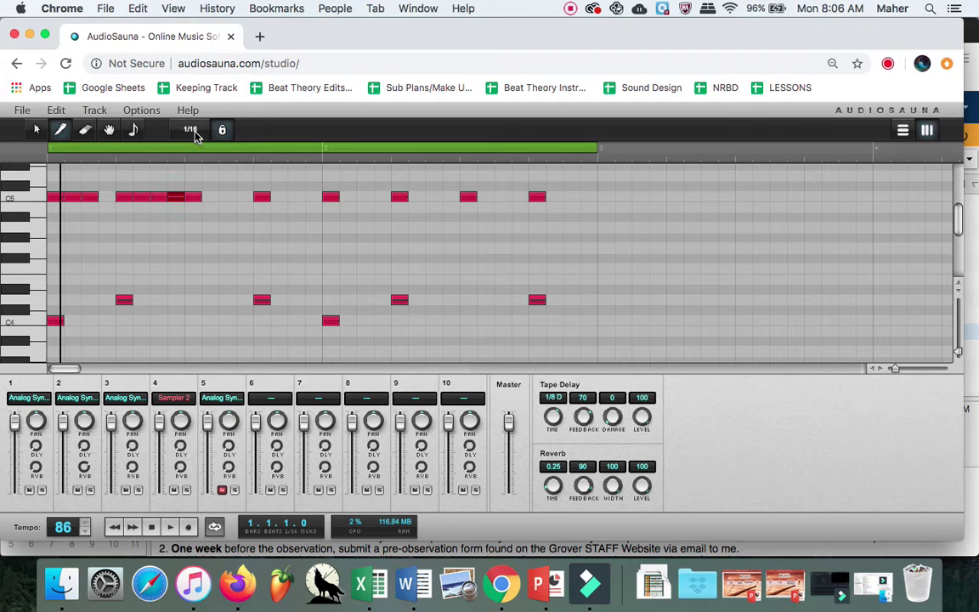
click(212, 197)
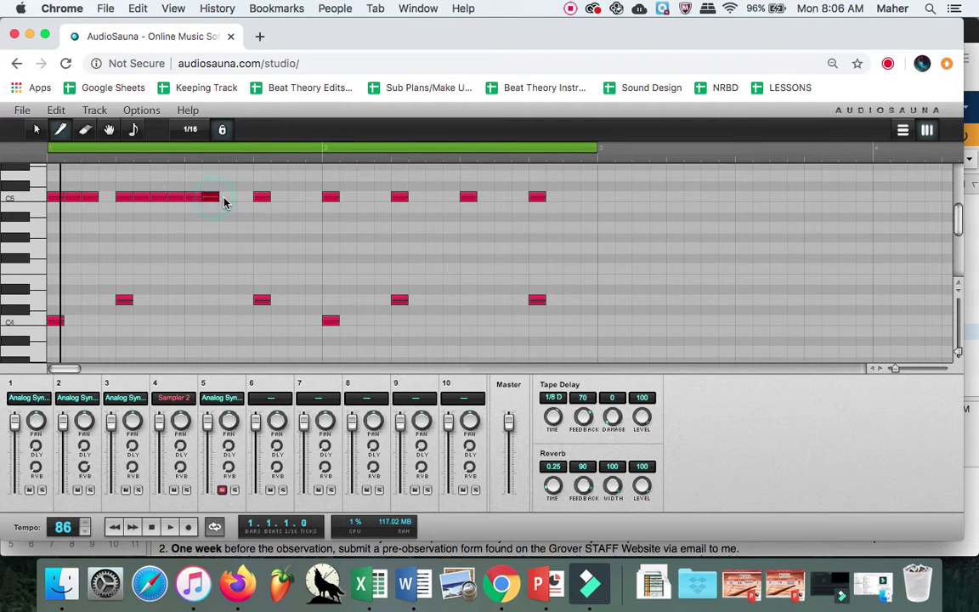
click(228, 197)
Step: Add more paired 1/16 C5 notes across bar 2 to the end of the run
click(279, 197)
click(296, 197)
click(349, 197)
click(365, 197)
click(416, 197)
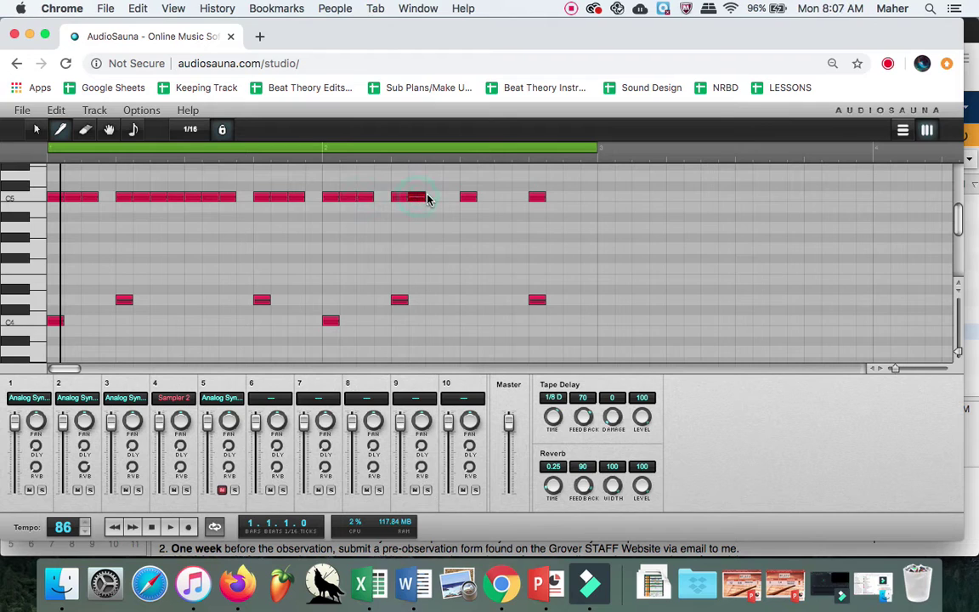
click(434, 197)
drag(433, 201, 513, 198)
click(490, 200)
click(571, 197)
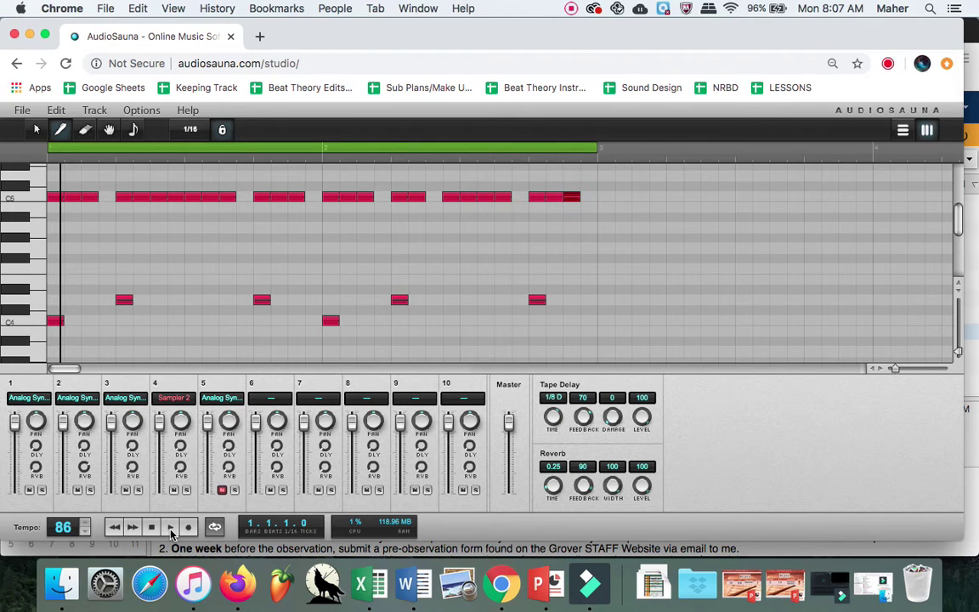
click(171, 528)
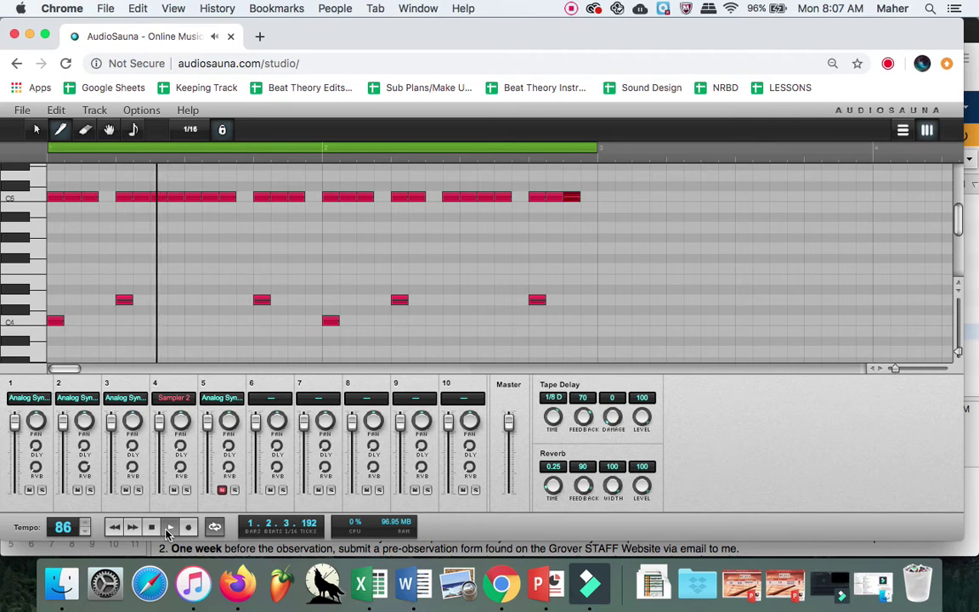
click(153, 527)
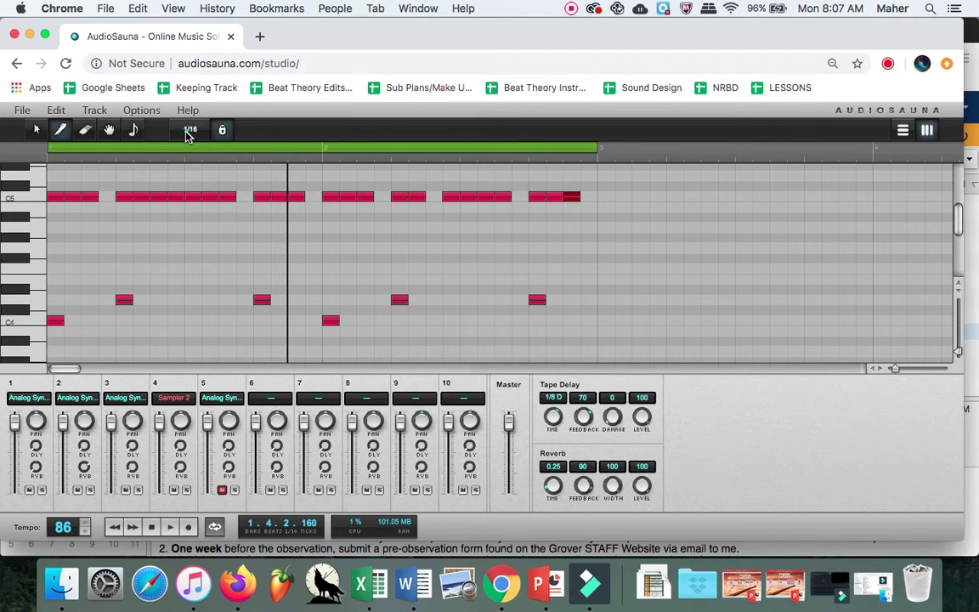
Step: Fill the early C5 gaps with short notes at 1/32 and then 1/64 snap
click(189, 133)
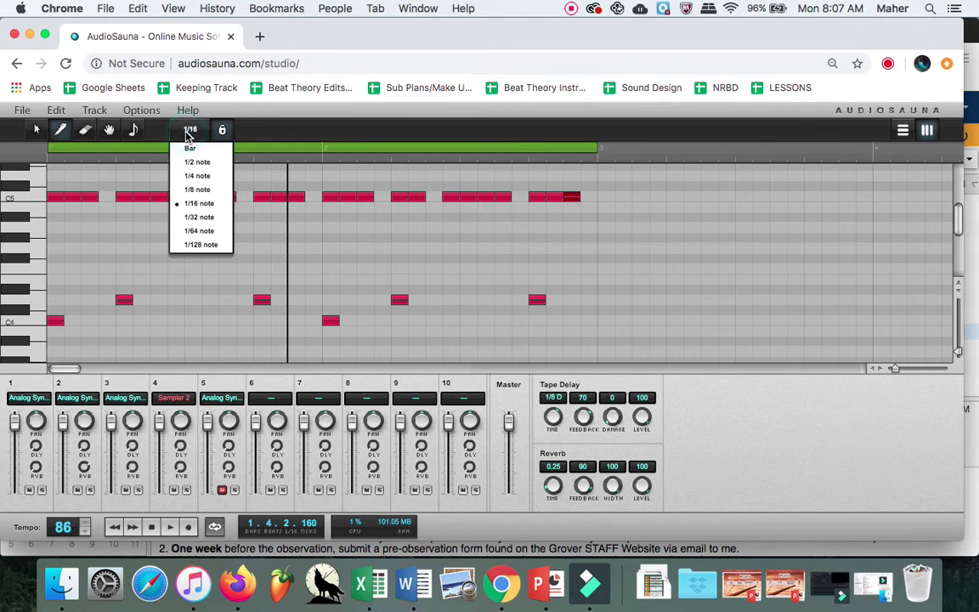
click(213, 219)
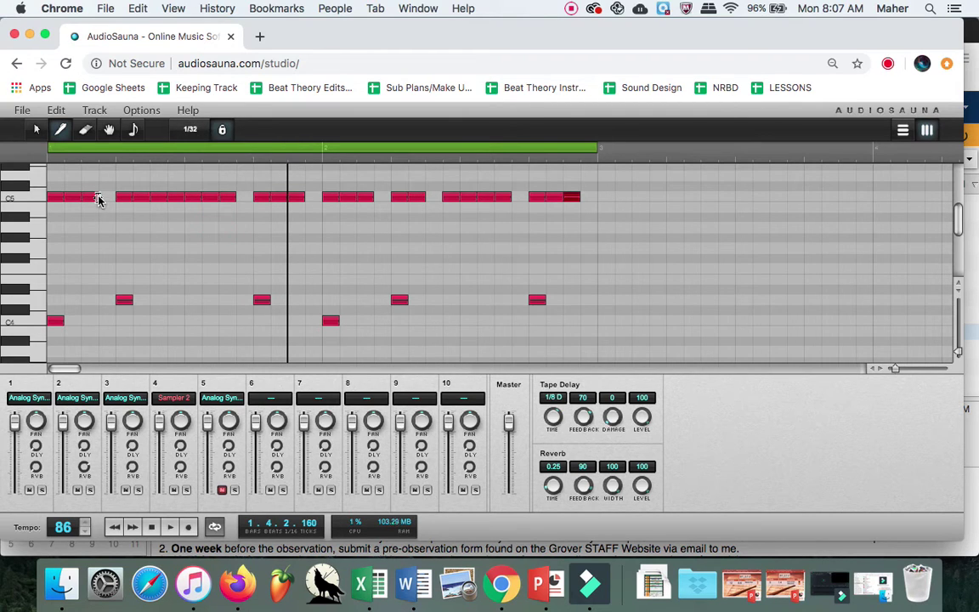
click(101, 197)
drag(108, 201, 115, 200)
click(190, 130)
click(207, 231)
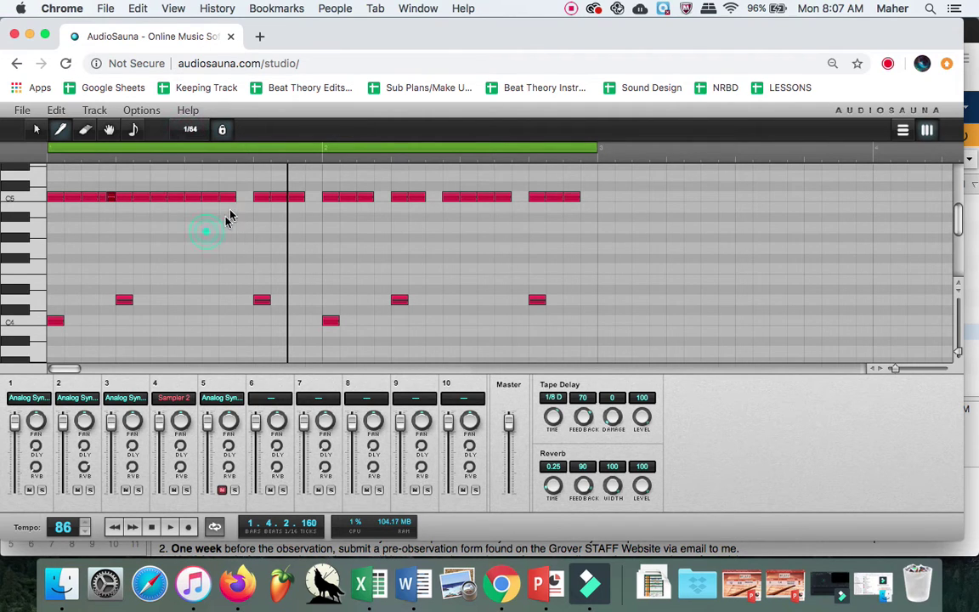
click(238, 197)
click(246, 197)
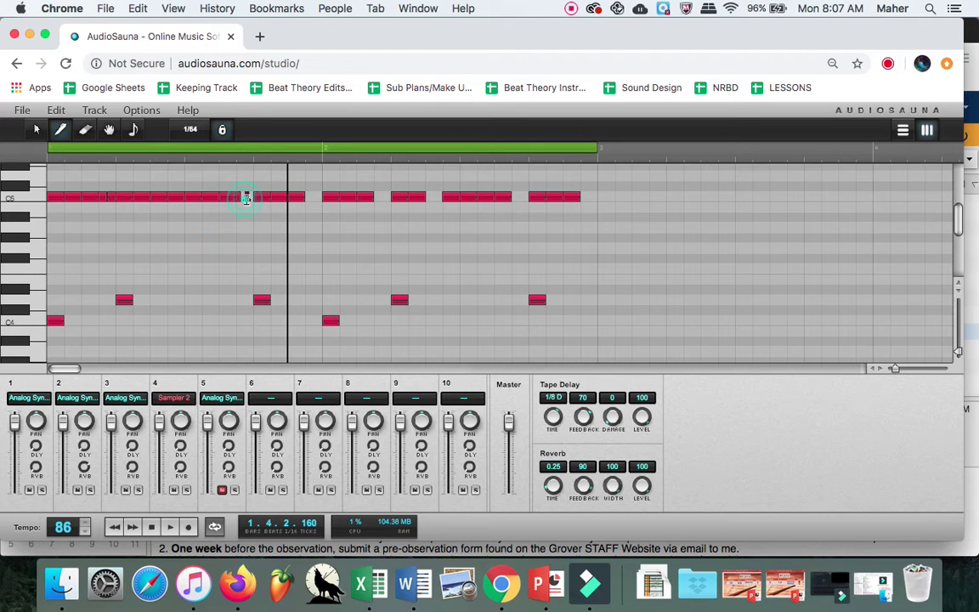
Step: Fill mid-row C5 gaps at 1/32 snap and stretch a note at 1/64 snap
click(190, 129)
click(209, 219)
click(308, 197)
click(317, 198)
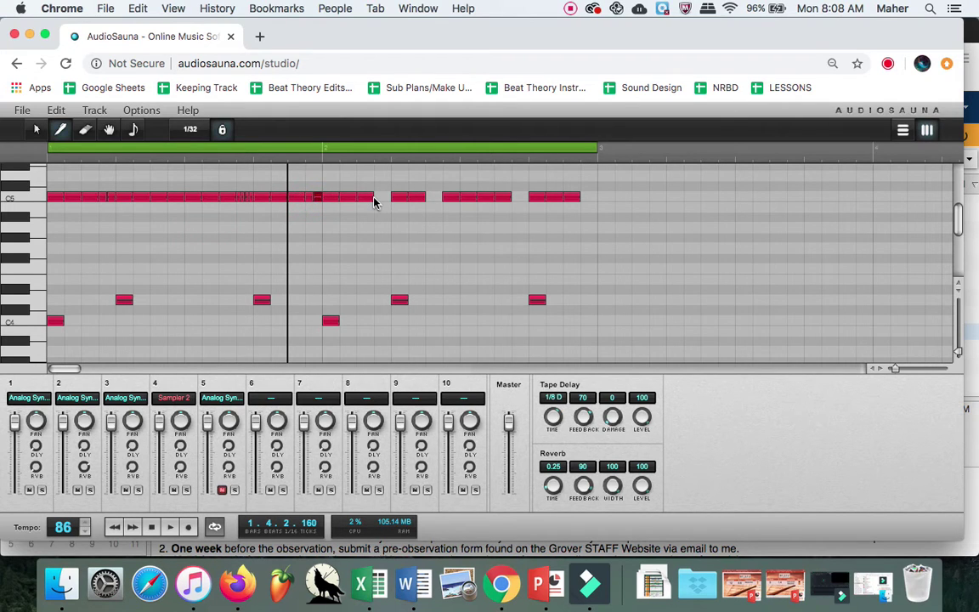
click(378, 198)
click(386, 198)
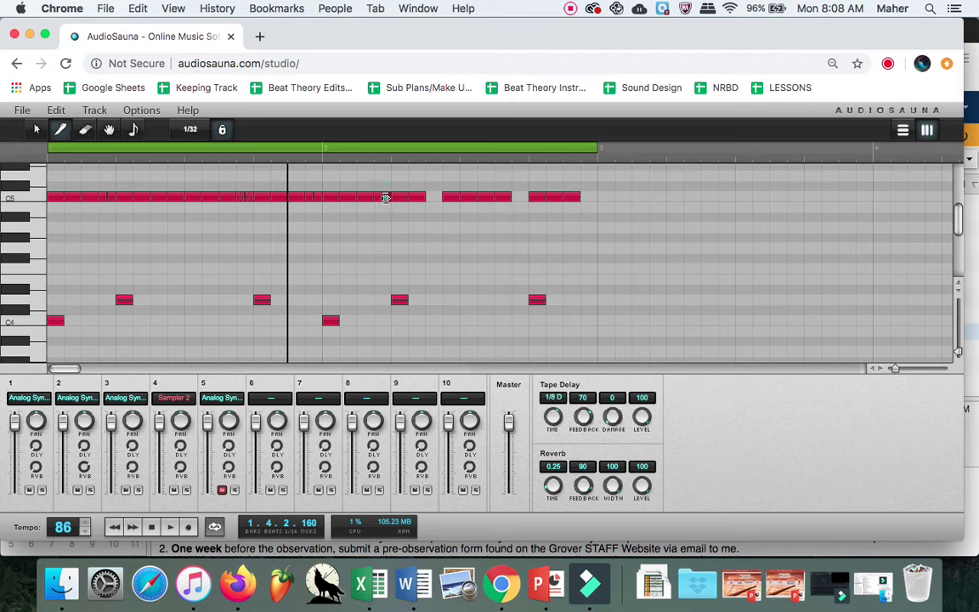
click(184, 133)
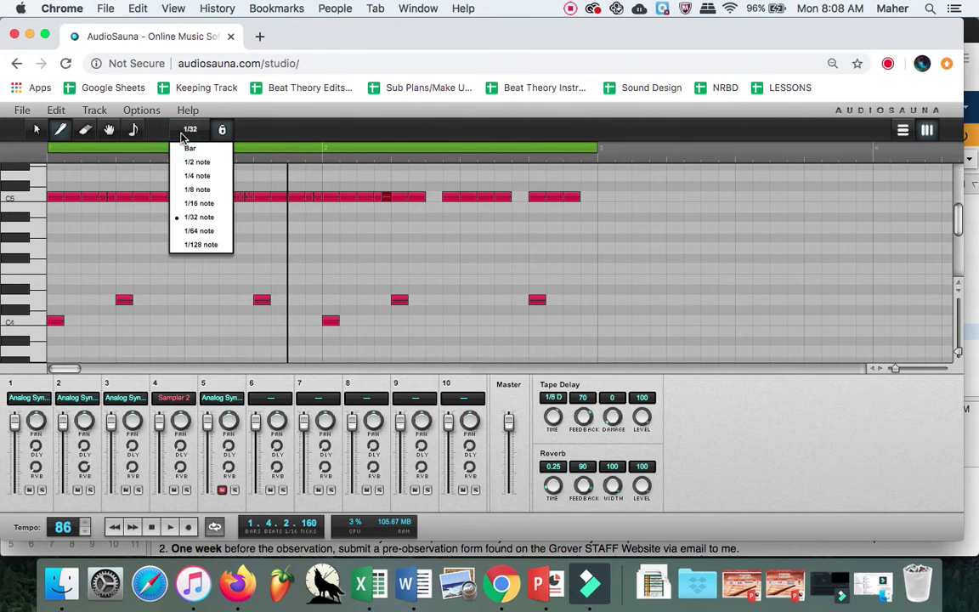
click(197, 231)
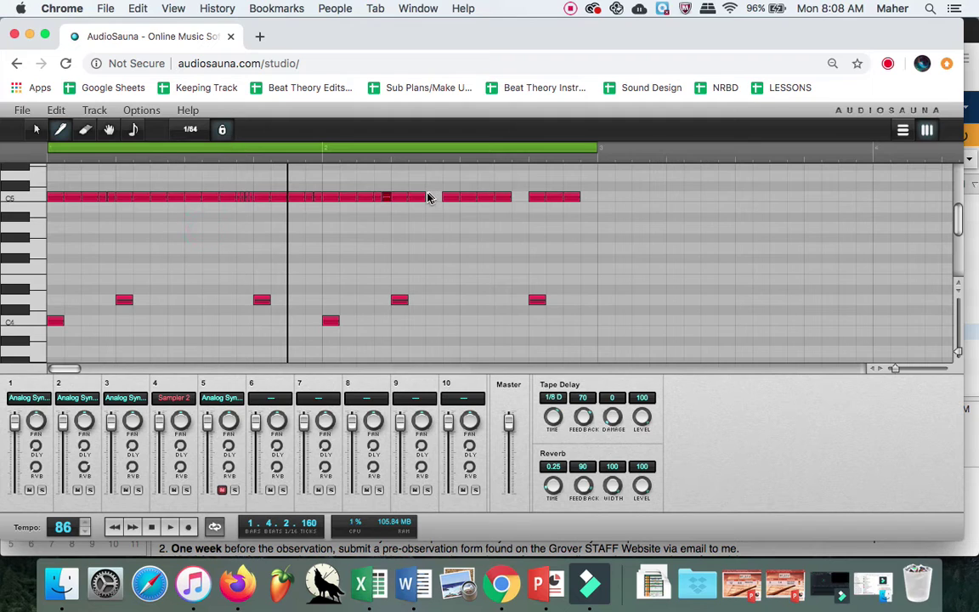
drag(427, 196, 440, 197)
Step: Close the last C5 gap at 1/16 snap and finish the run with a 1/32 note
click(192, 132)
click(185, 182)
click(516, 200)
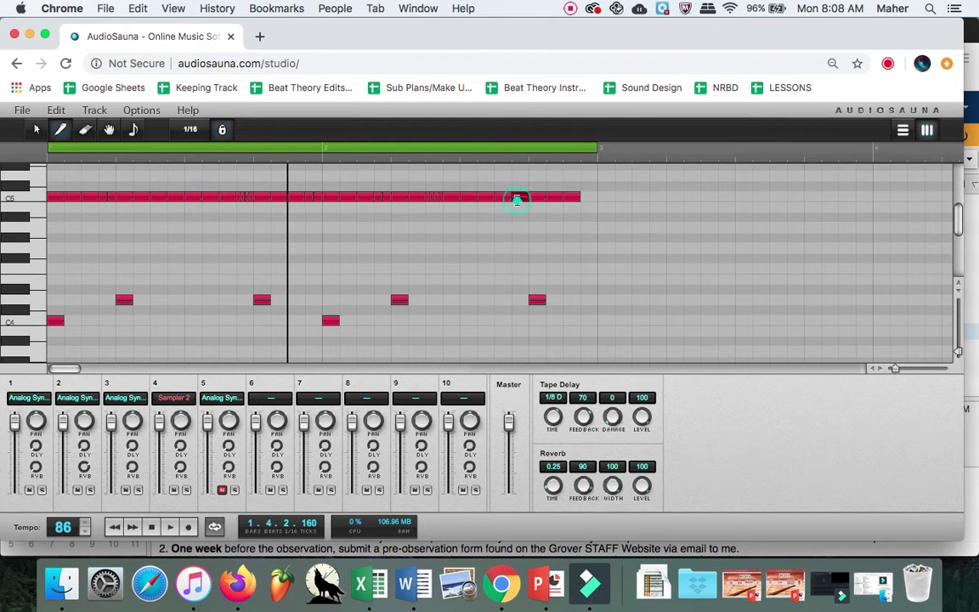
click(182, 135)
click(207, 220)
click(582, 199)
click(590, 199)
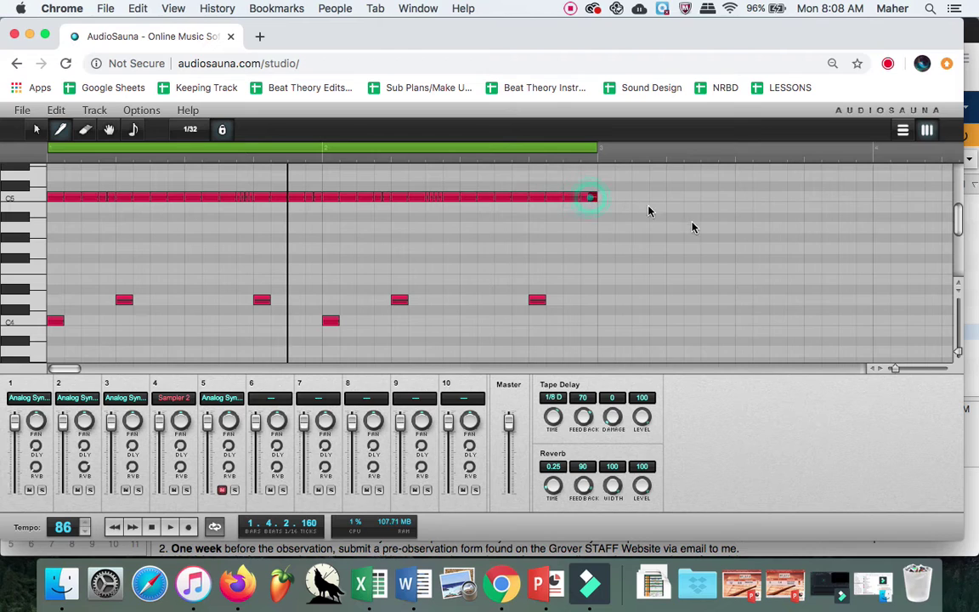
click(151, 527)
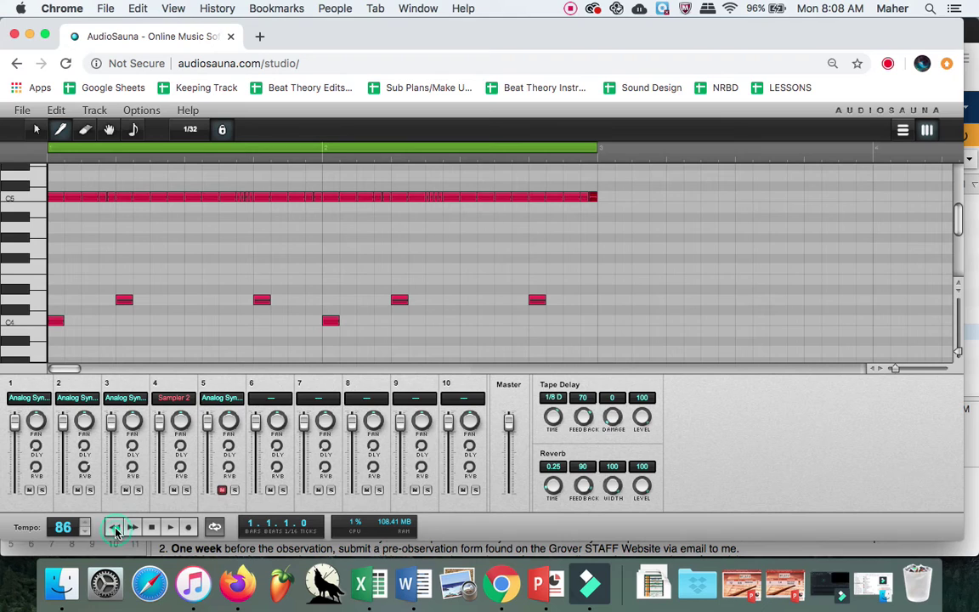
click(170, 528)
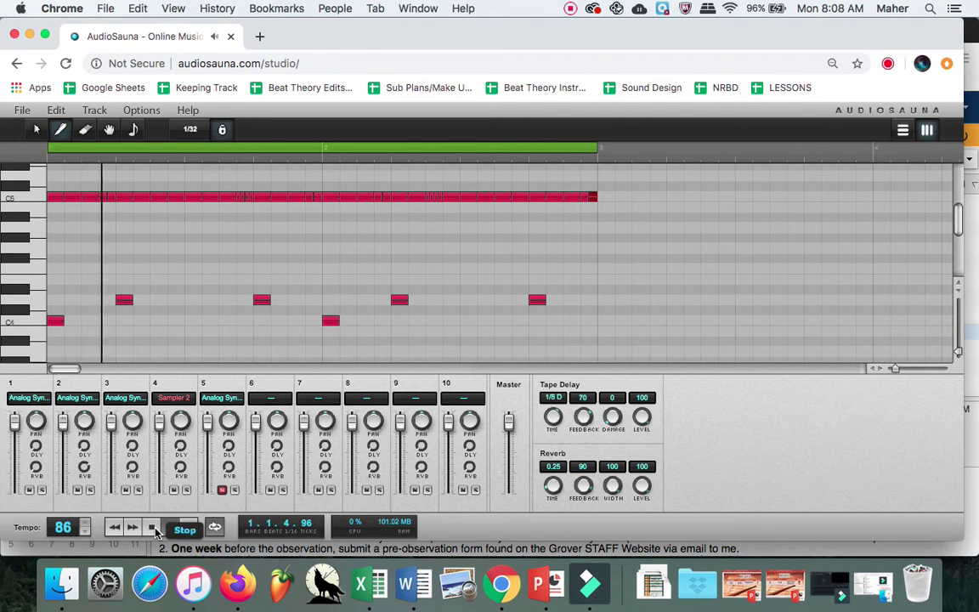
click(155, 527)
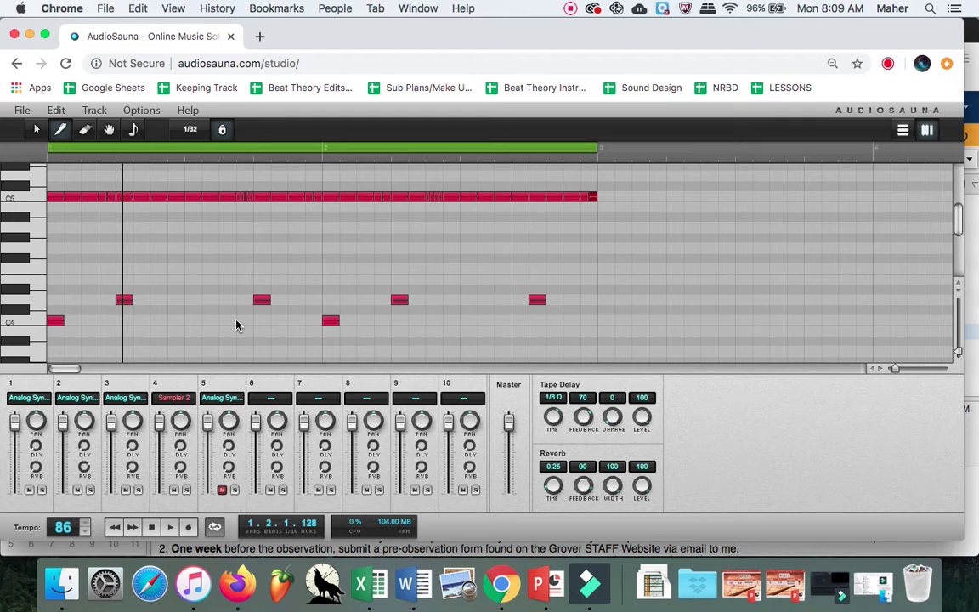
click(116, 527)
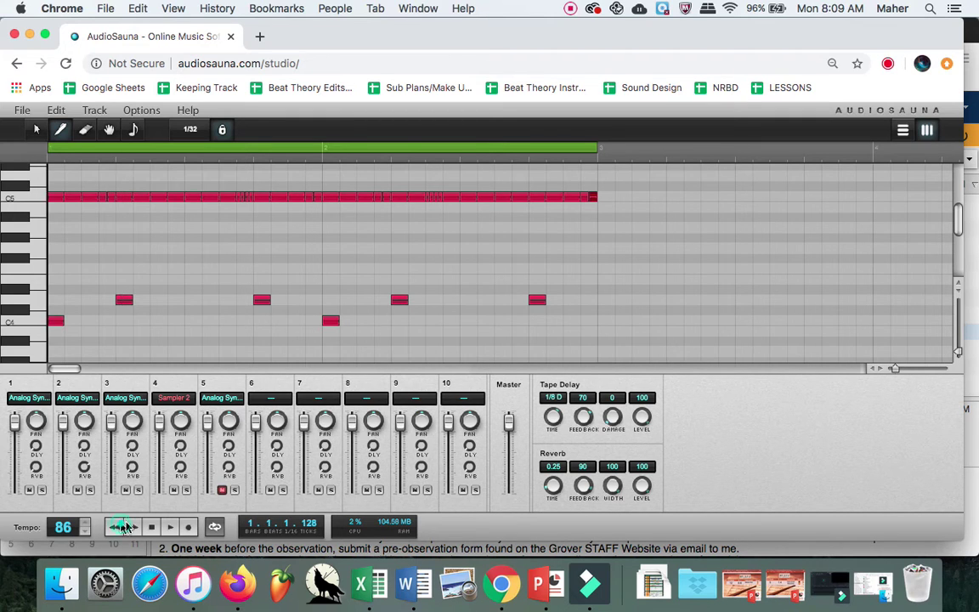
click(170, 527)
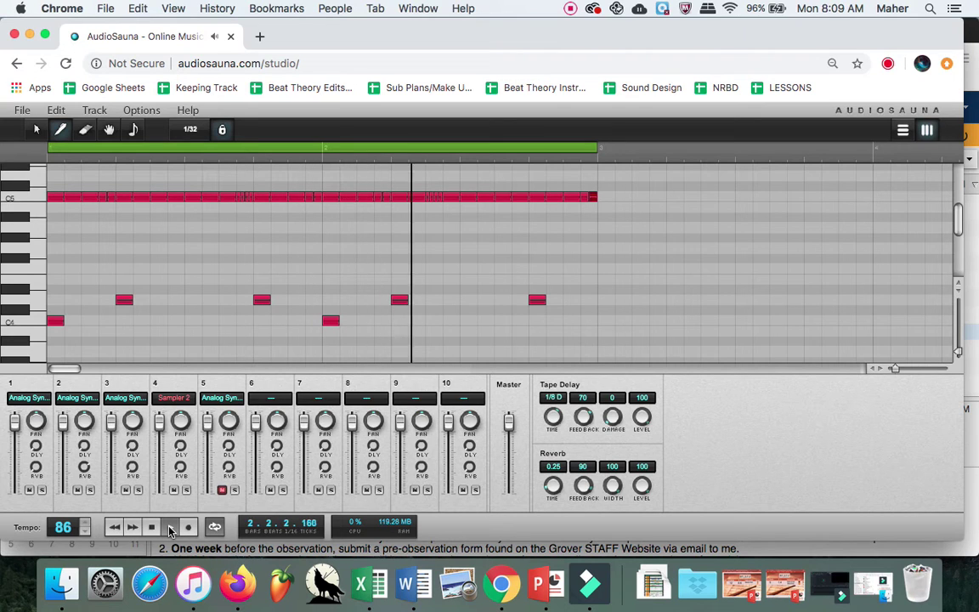
click(170, 528)
click(170, 527)
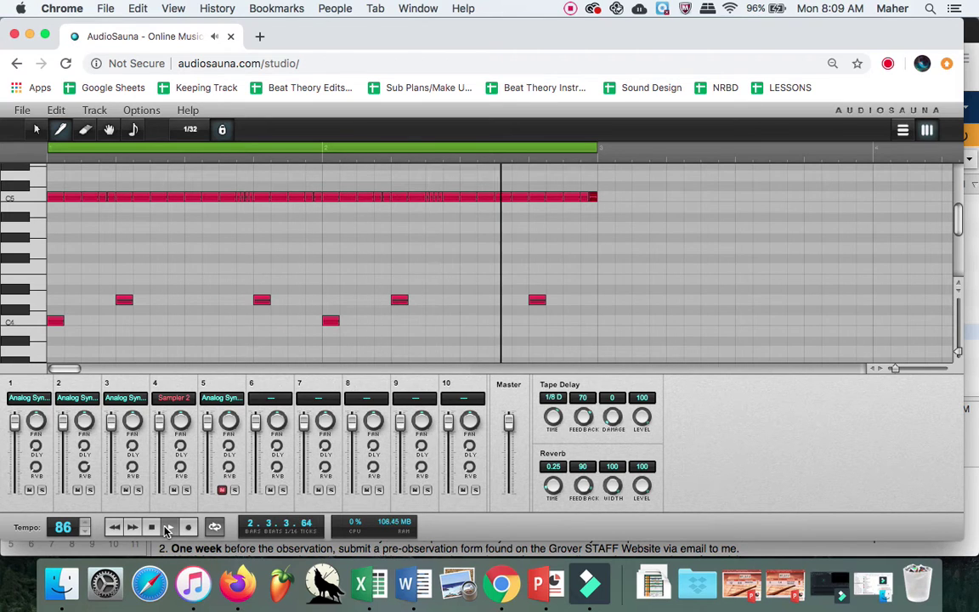
click(167, 527)
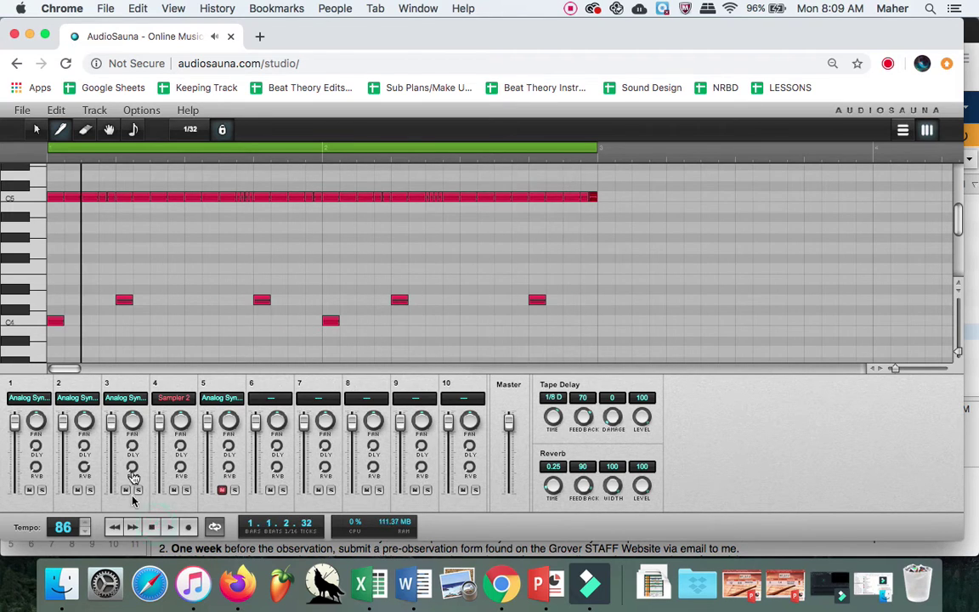
click(114, 527)
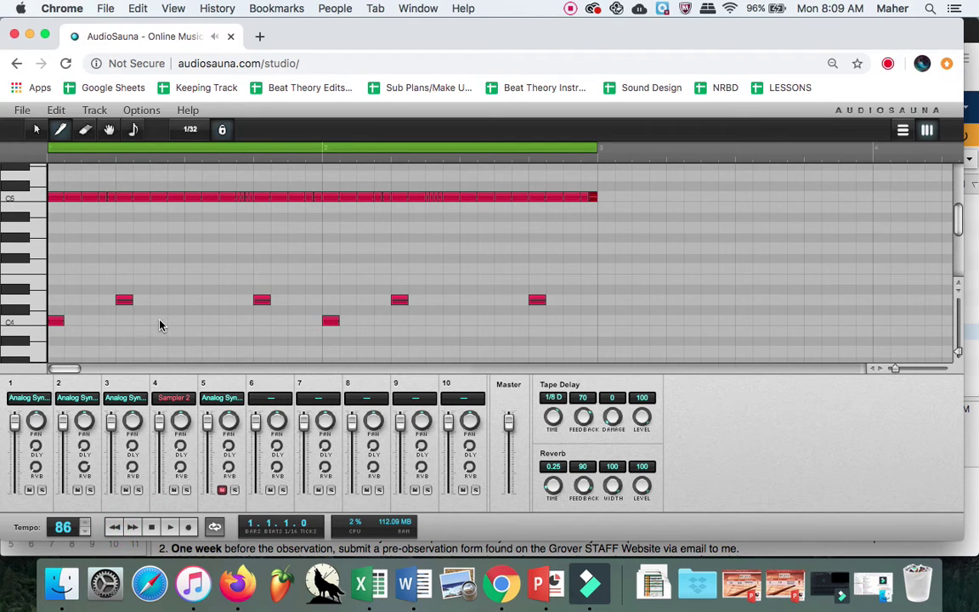
Step: Add and lengthen a C4 drum note, switch snap to 1/16, then draw three more C4 hits
click(226, 322)
drag(224, 320, 235, 320)
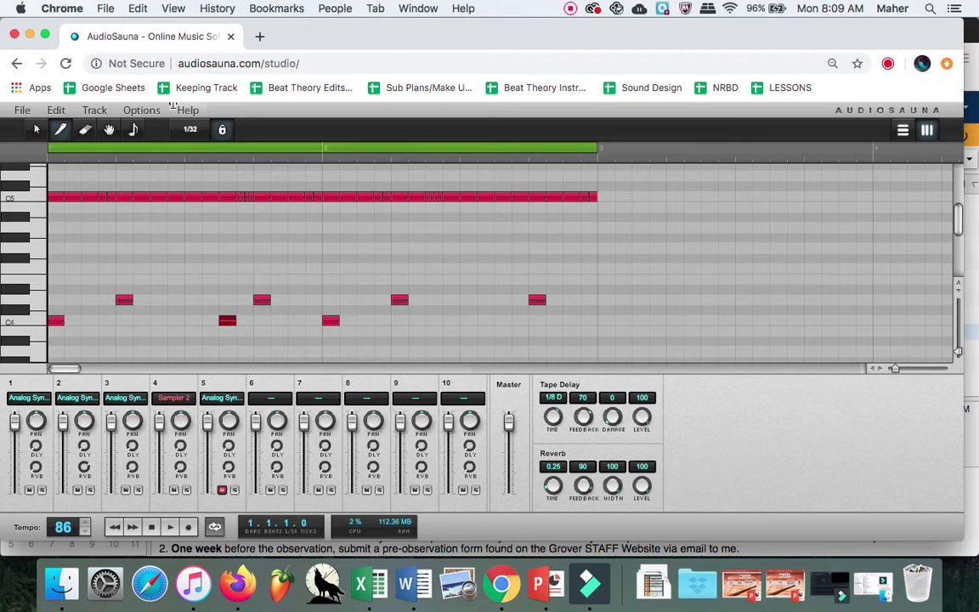
click(190, 129)
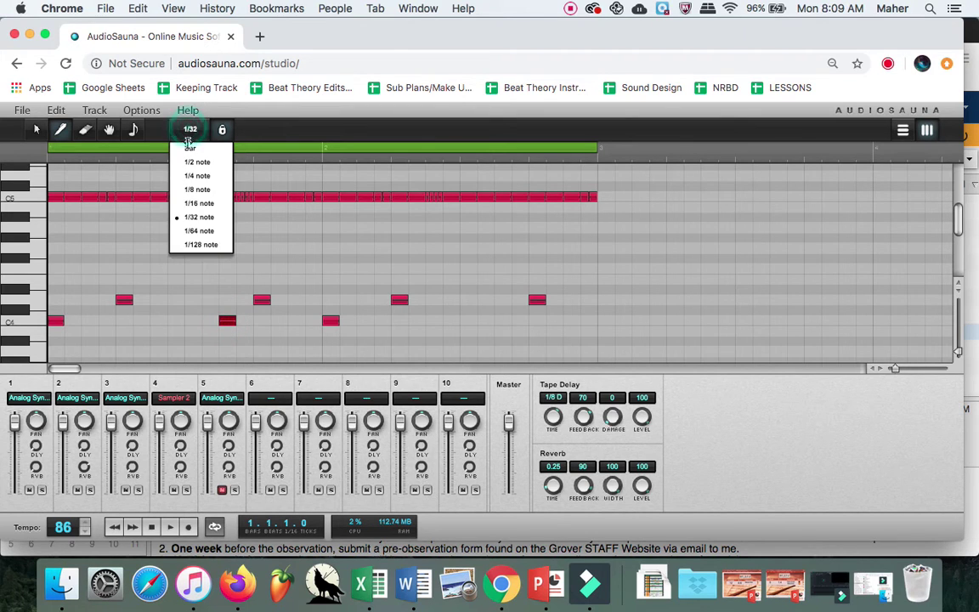
click(201, 204)
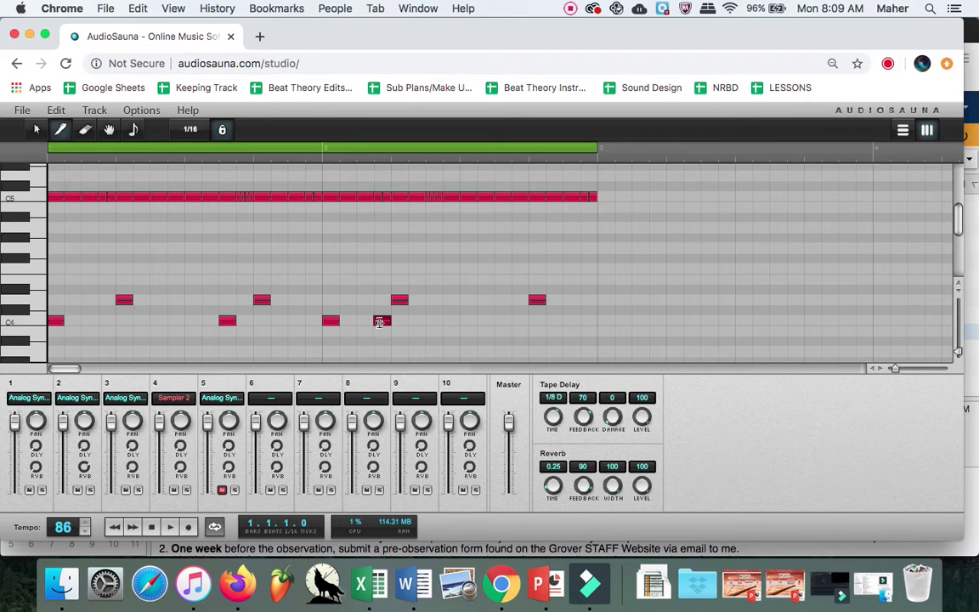
click(380, 320)
click(433, 320)
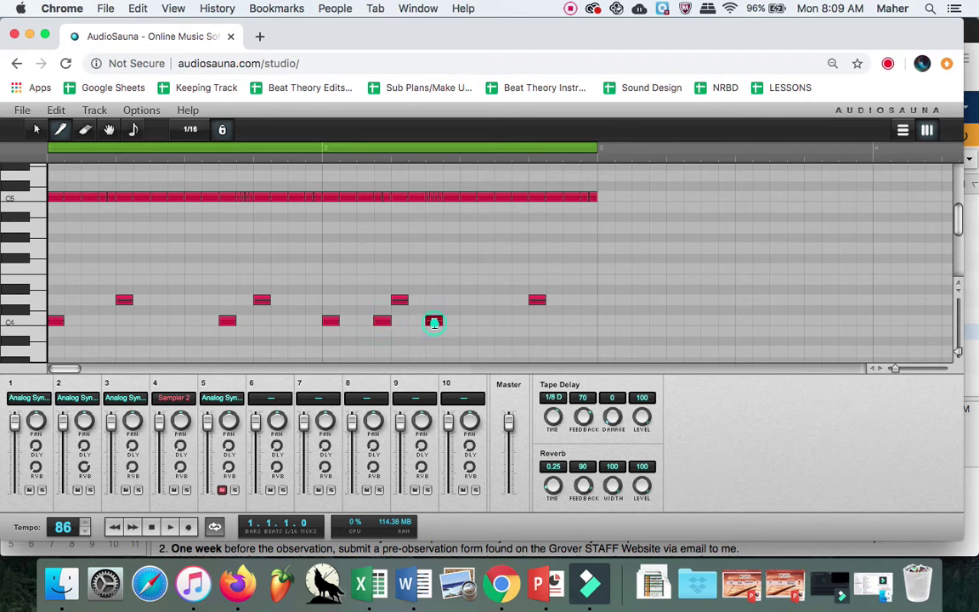
click(553, 321)
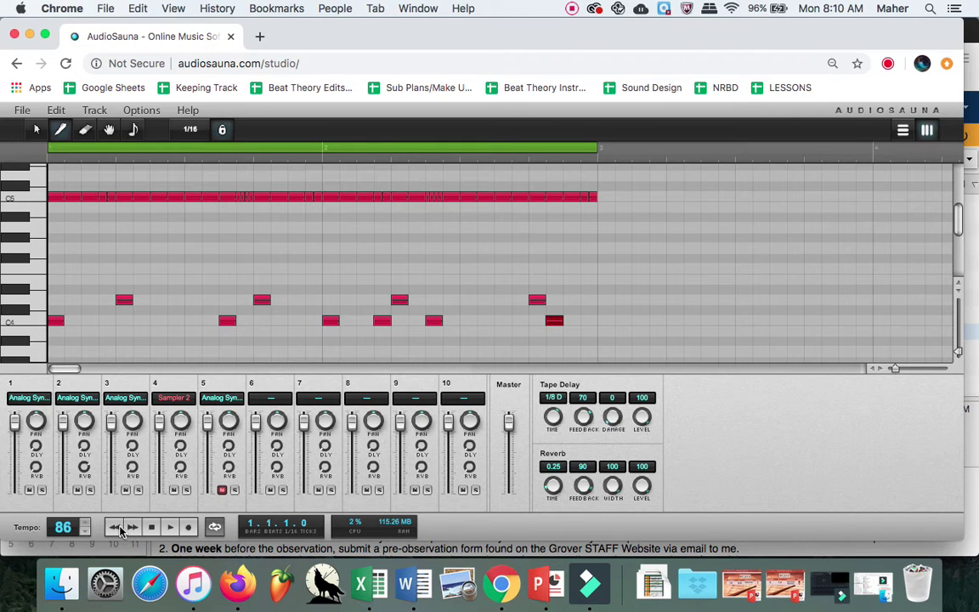
Step: Play the drum pattern, pencil a C4 hit between the last two C4 notes, then stop
click(169, 528)
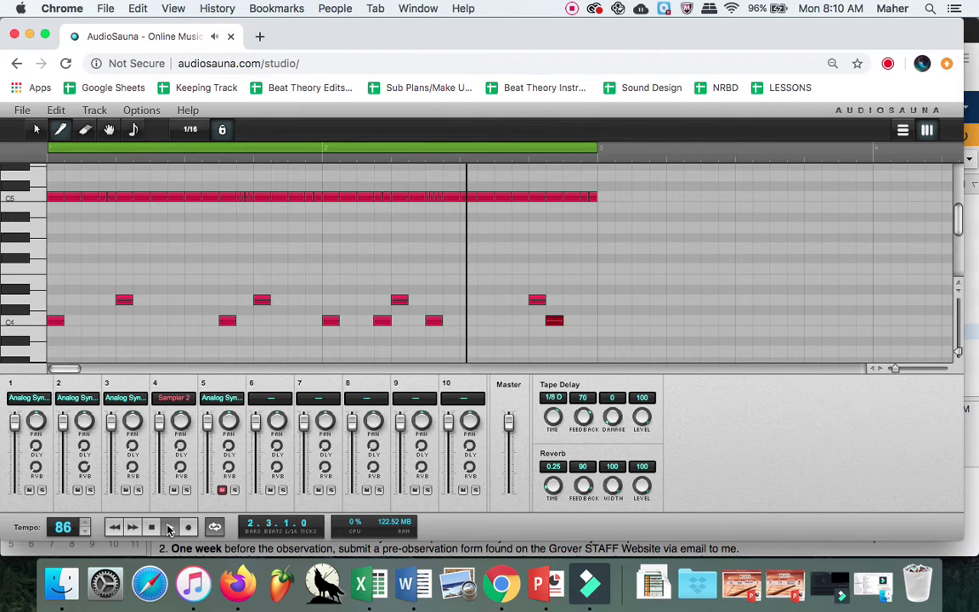
click(504, 322)
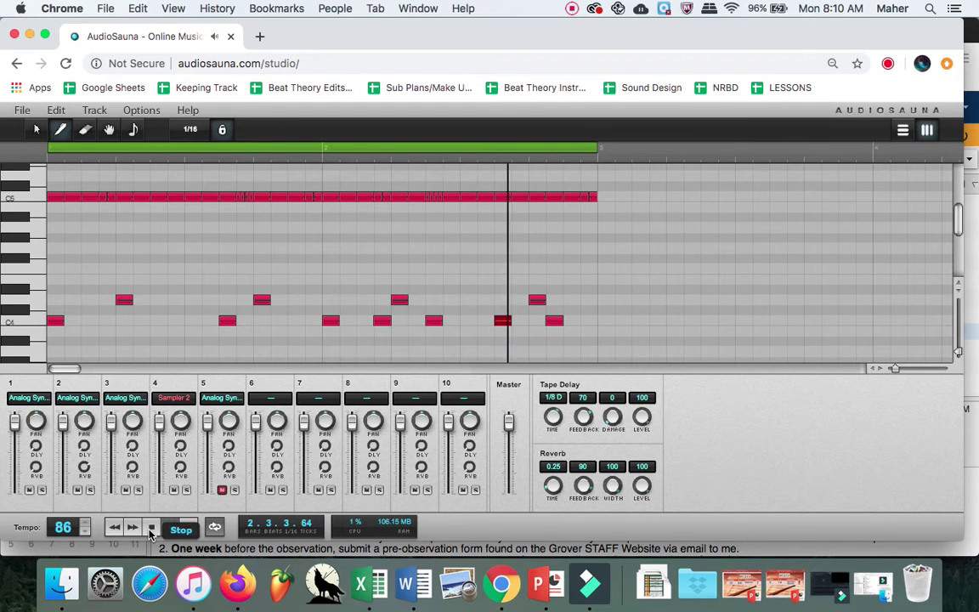
click(151, 527)
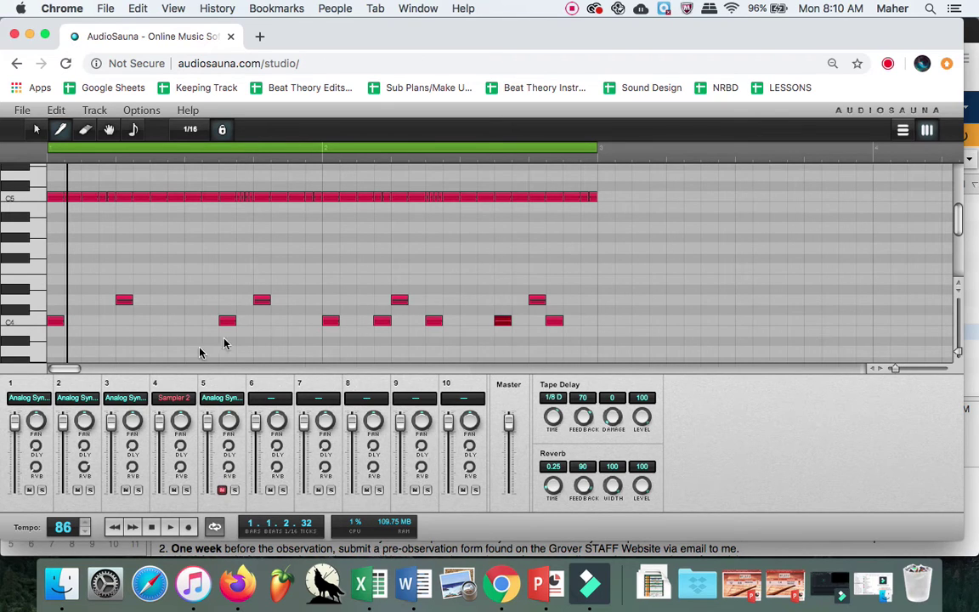
Step: Open Sampler 2 and, during playback, set its distortion drive to about 40.6 %
click(170, 398)
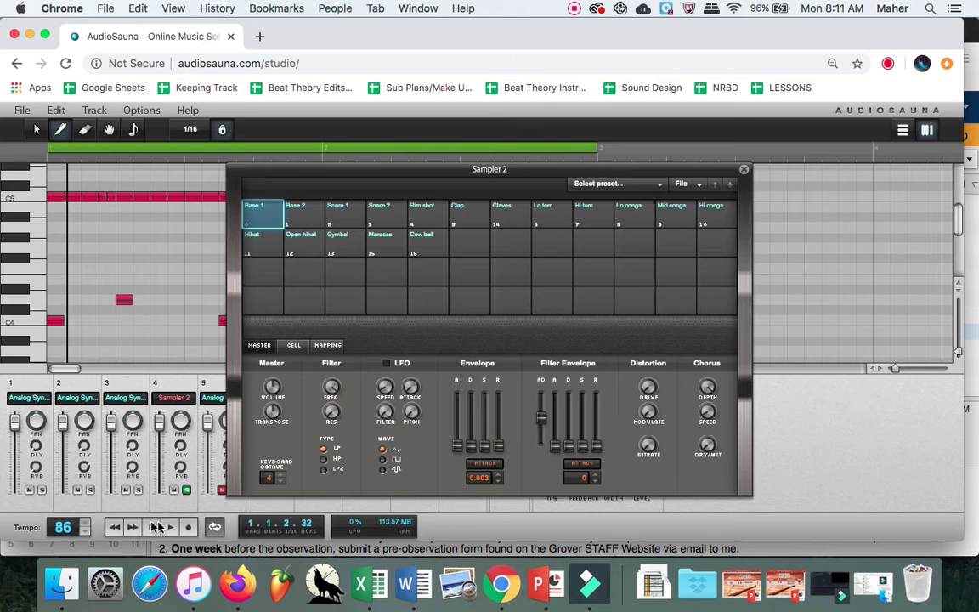
click(169, 526)
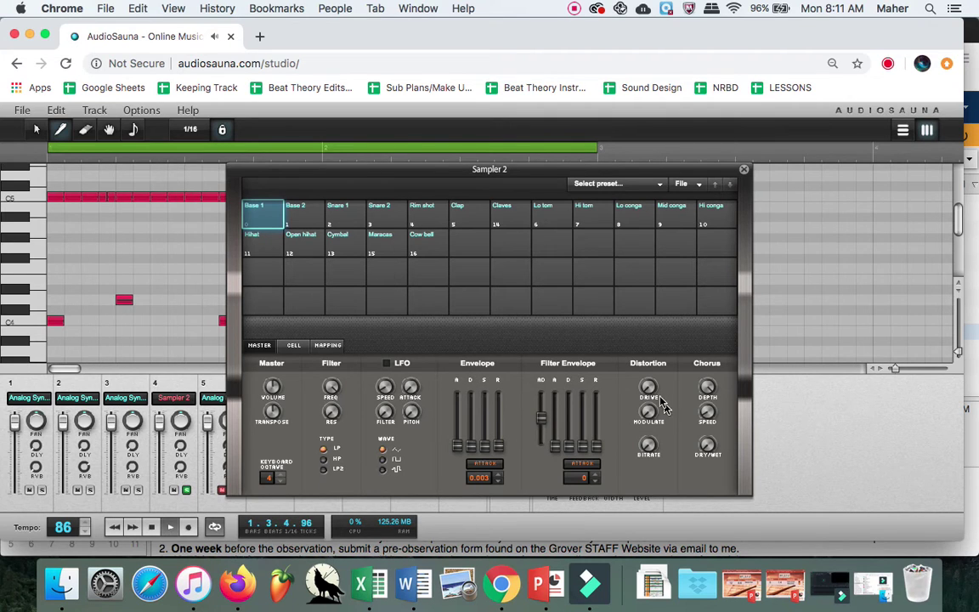
drag(639, 384, 623, 304)
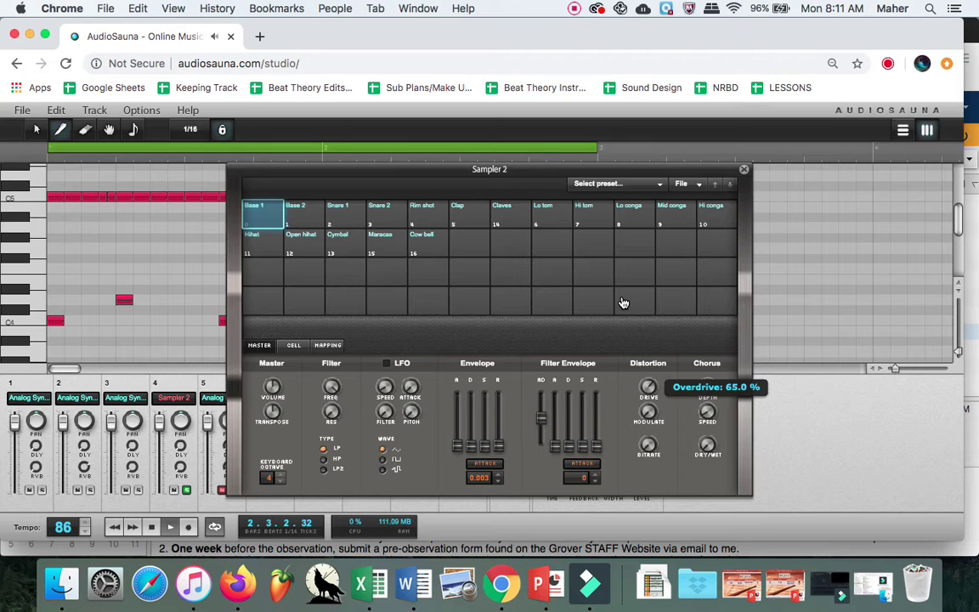
drag(622, 304, 621, 225)
drag(650, 389, 650, 437)
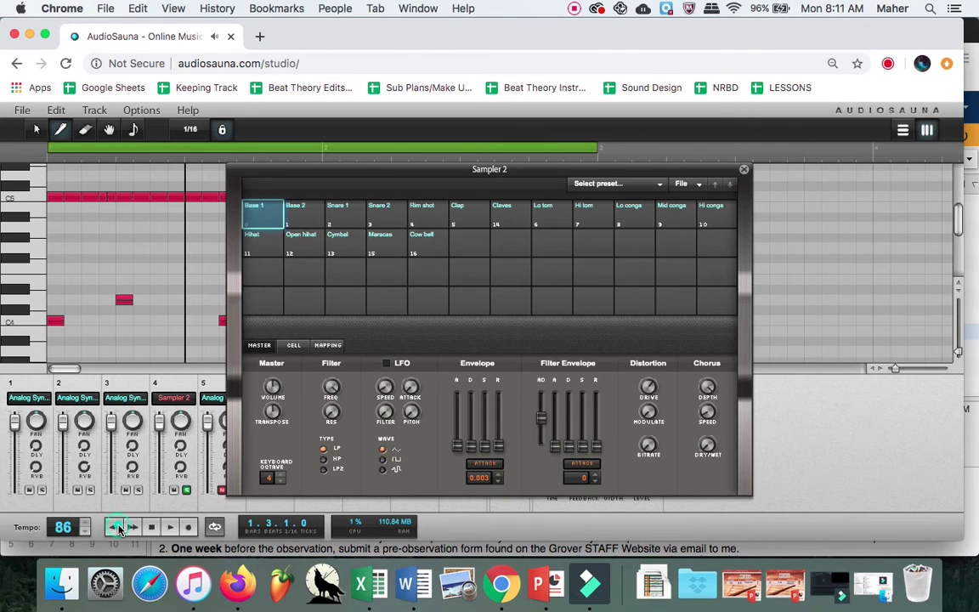
Step: Replay from the song start and lower Sampler 2's LFO pitch amount to about 25.6 %
click(117, 528)
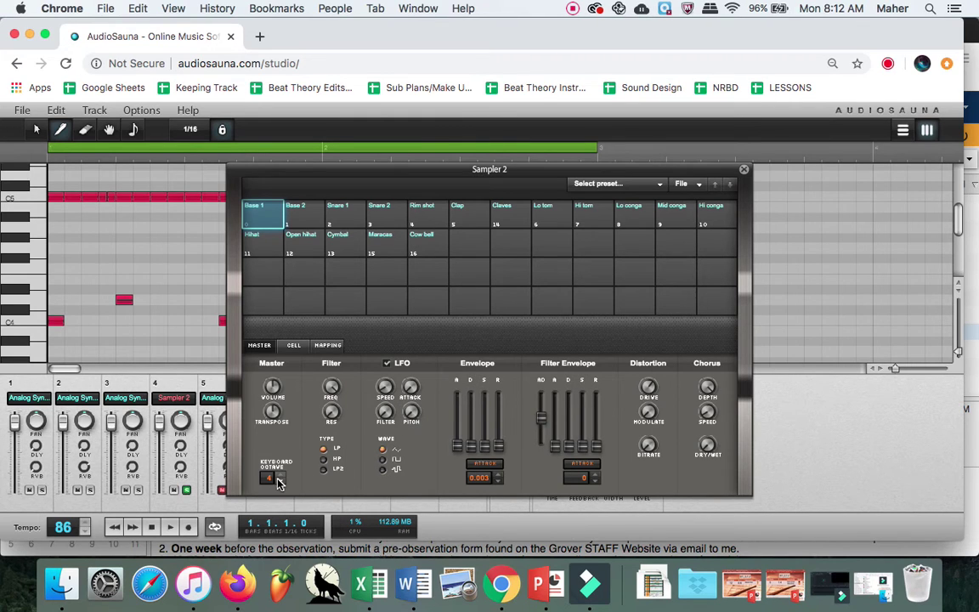
click(170, 527)
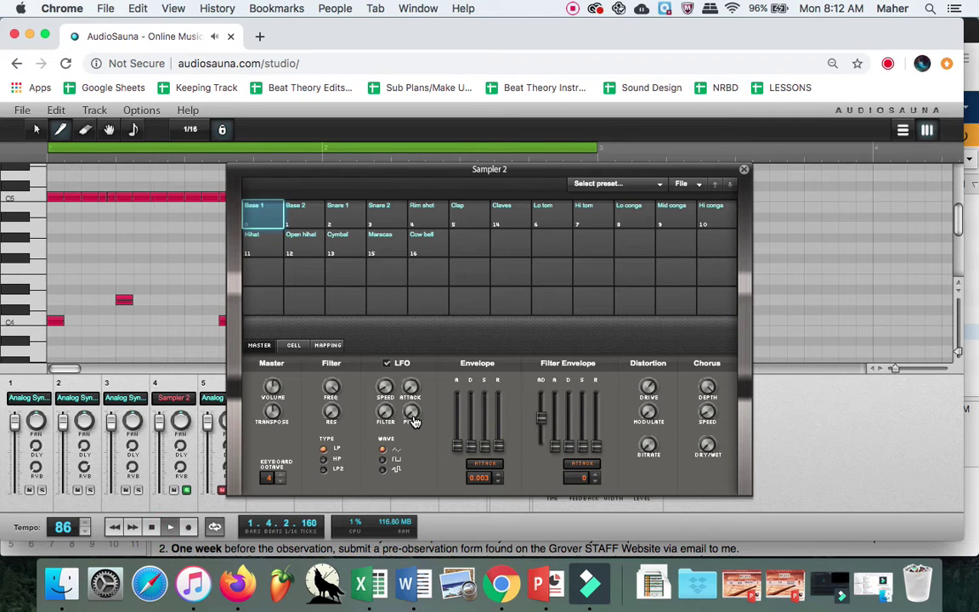
drag(414, 420, 367, 70)
drag(412, 423, 419, 593)
drag(414, 415, 413, 435)
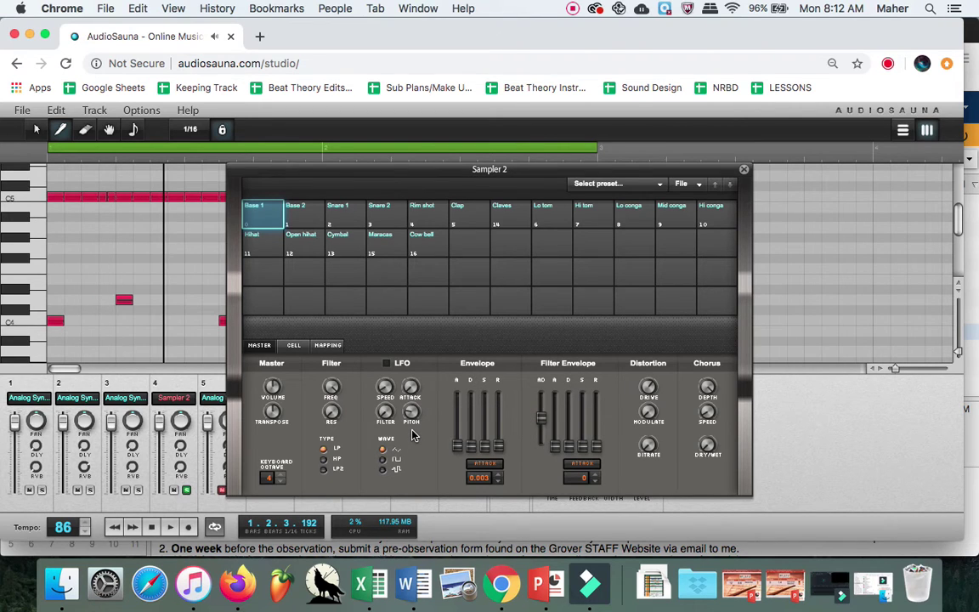
Step: Toggle Sampler 2's LFO checkbox, close the sampler window, and replay from the song start
click(385, 364)
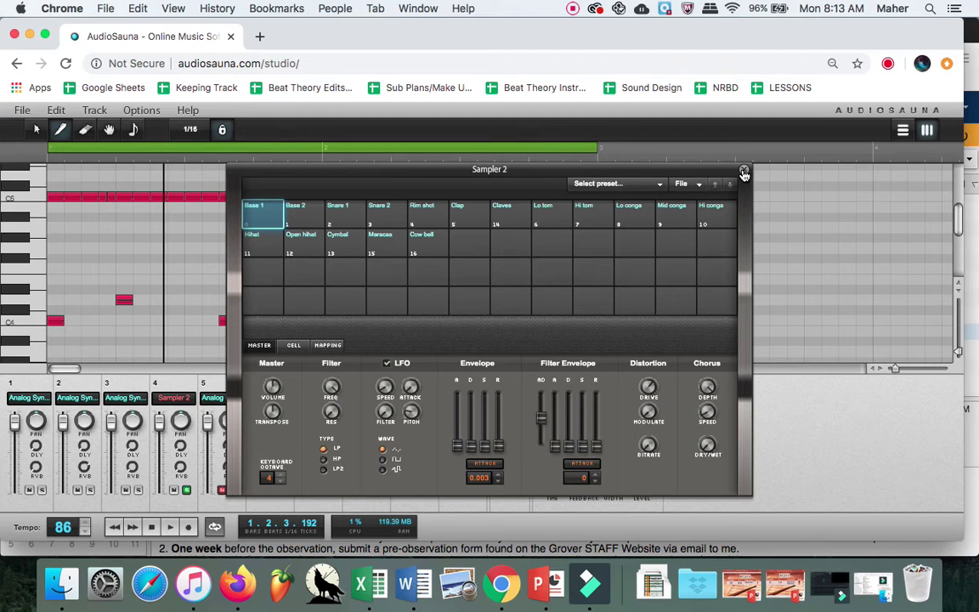
click(744, 173)
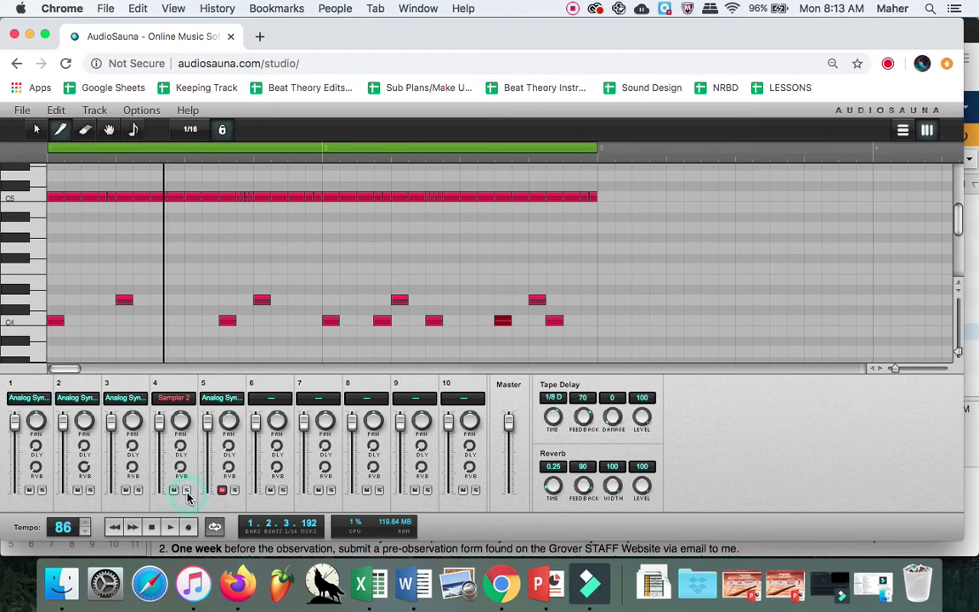
click(127, 528)
click(171, 527)
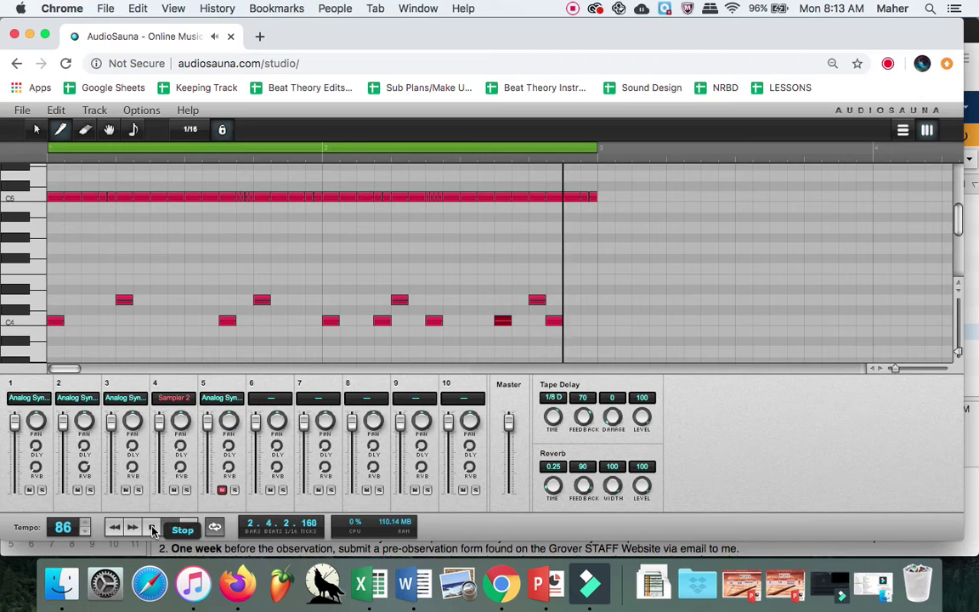
Step: Add a C4 drum hit and slide it left, next to the previous hit near the pattern's end
click(519, 321)
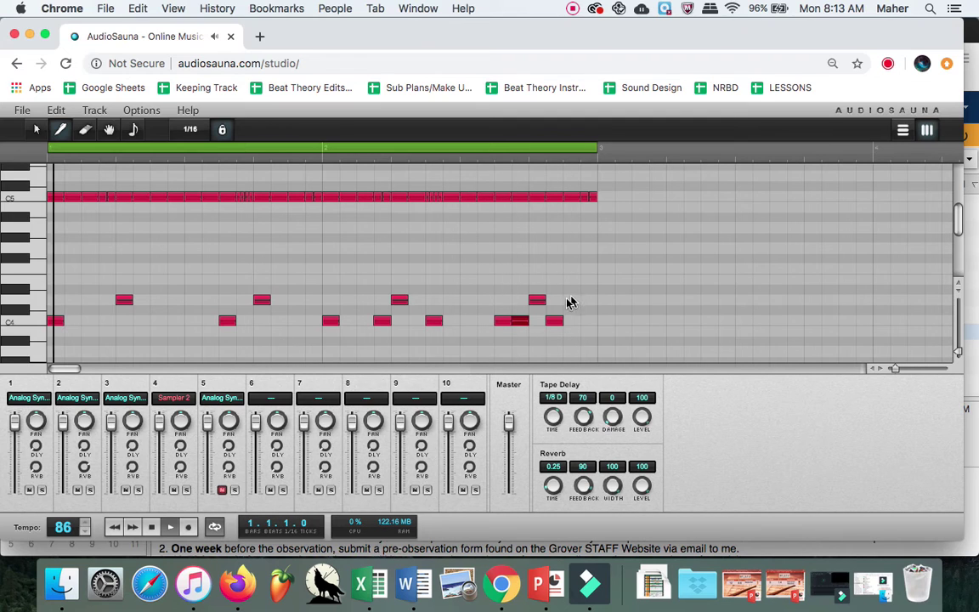
click(519, 322)
drag(494, 328, 483, 326)
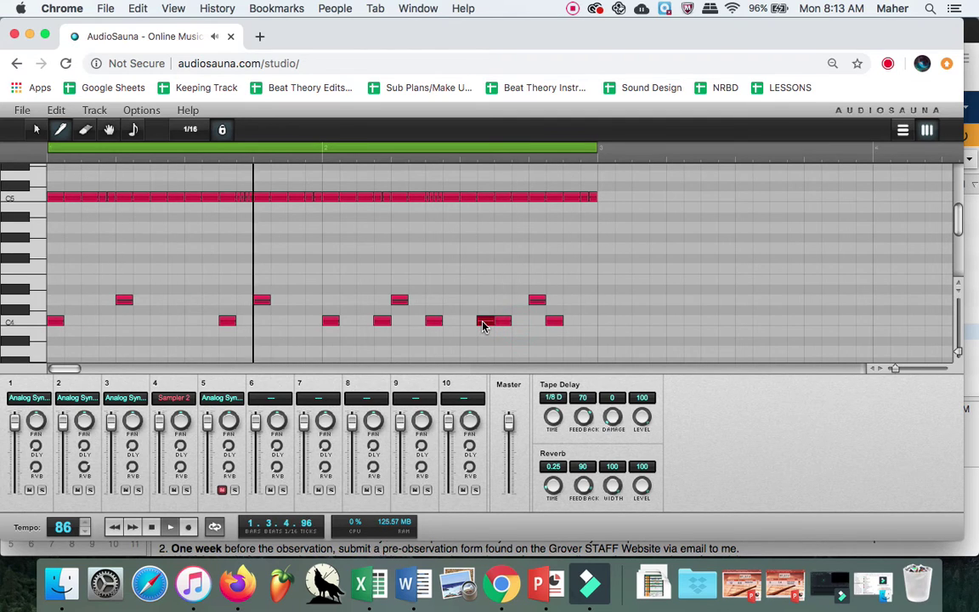
Step: Stop and rewind playback, then show Analog Synth 5's notes in the piano roll
click(151, 526)
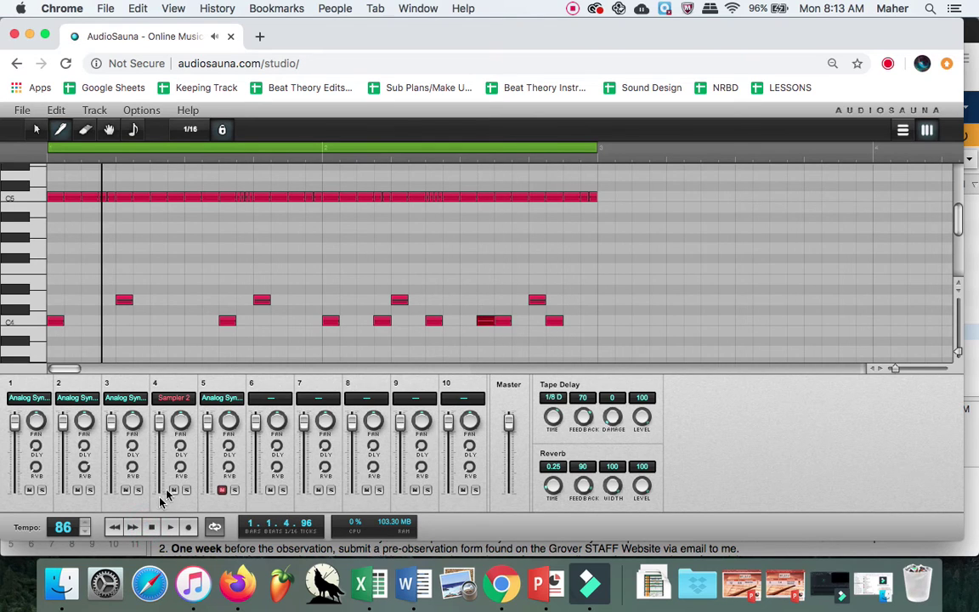
click(119, 525)
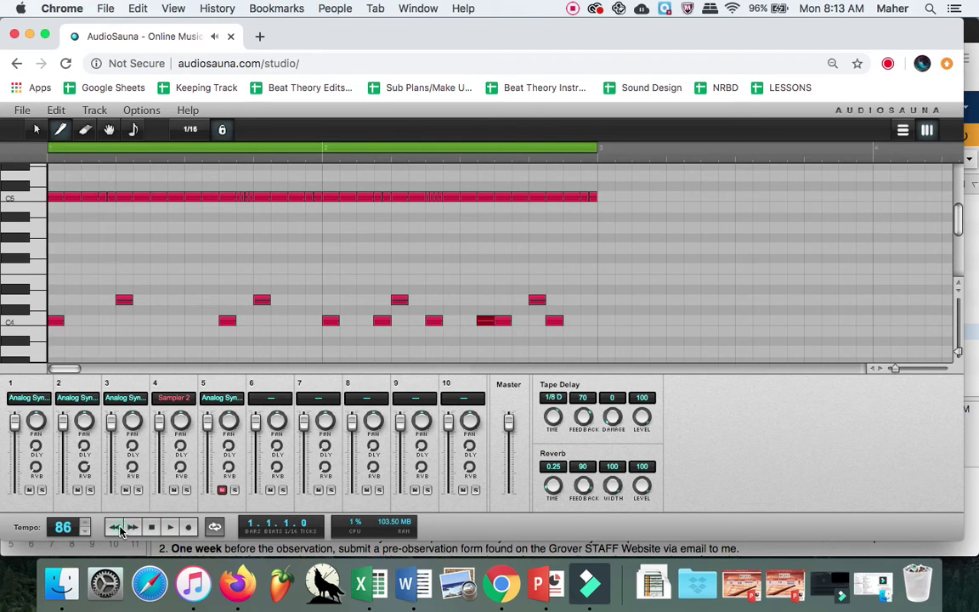
click(226, 398)
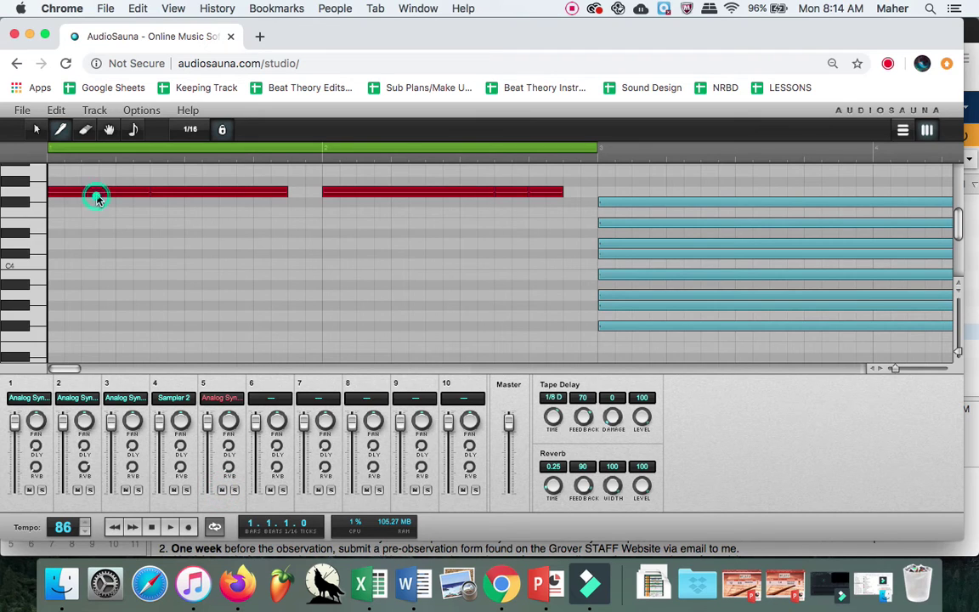
Step: Remove a stray short note added to the synth track and return to the arrow tool
click(451, 202)
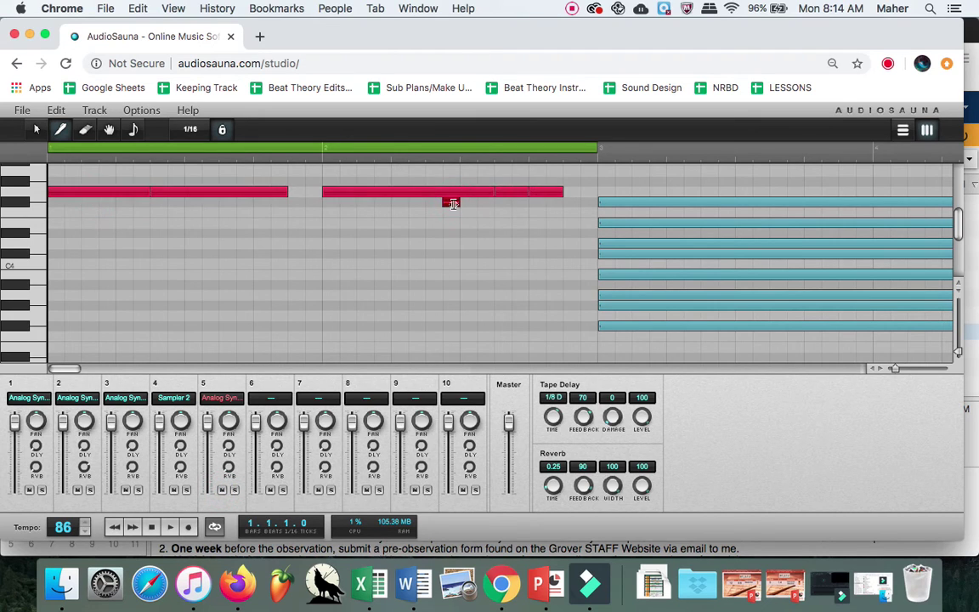
click(85, 129)
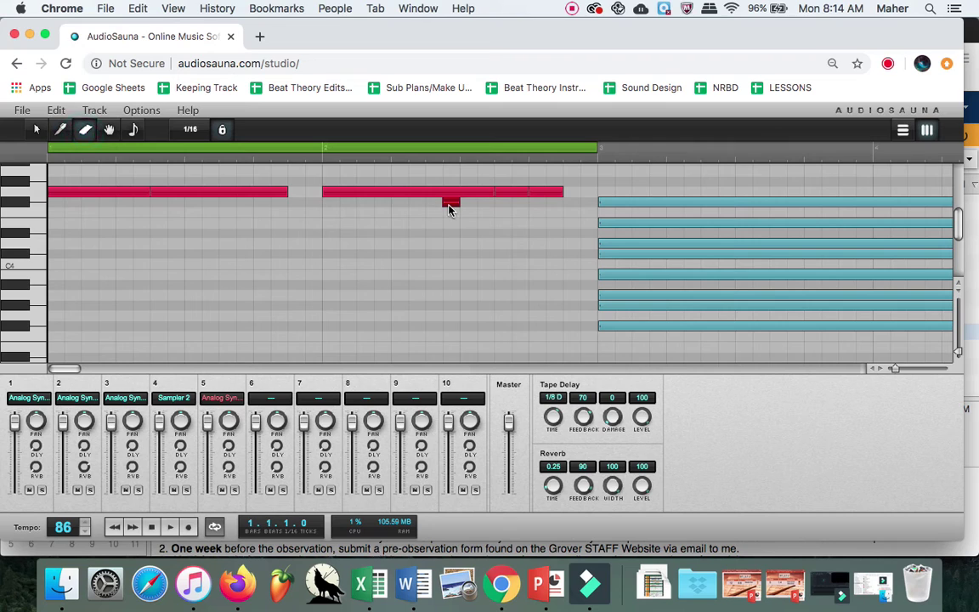
click(450, 202)
click(37, 132)
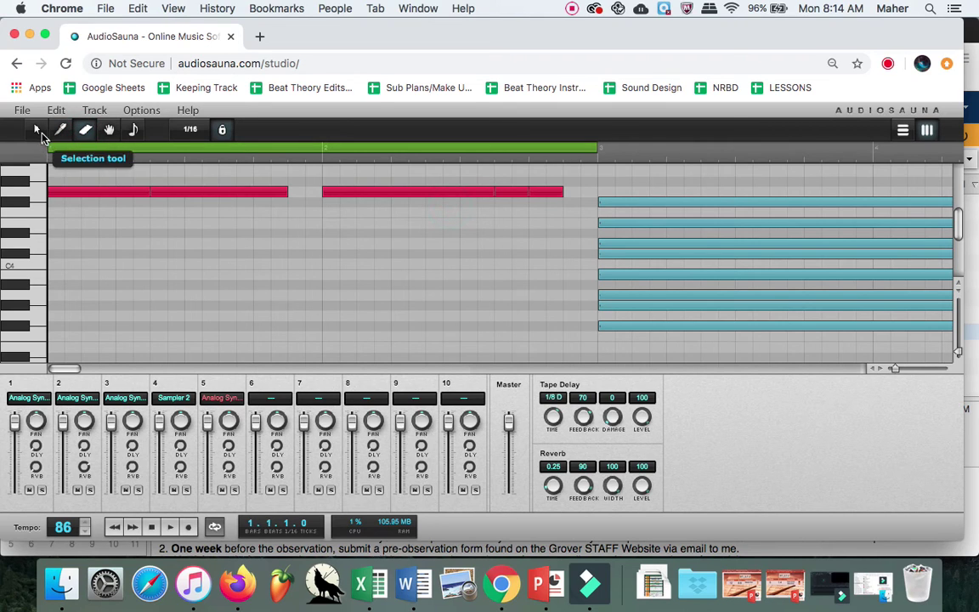
click(39, 134)
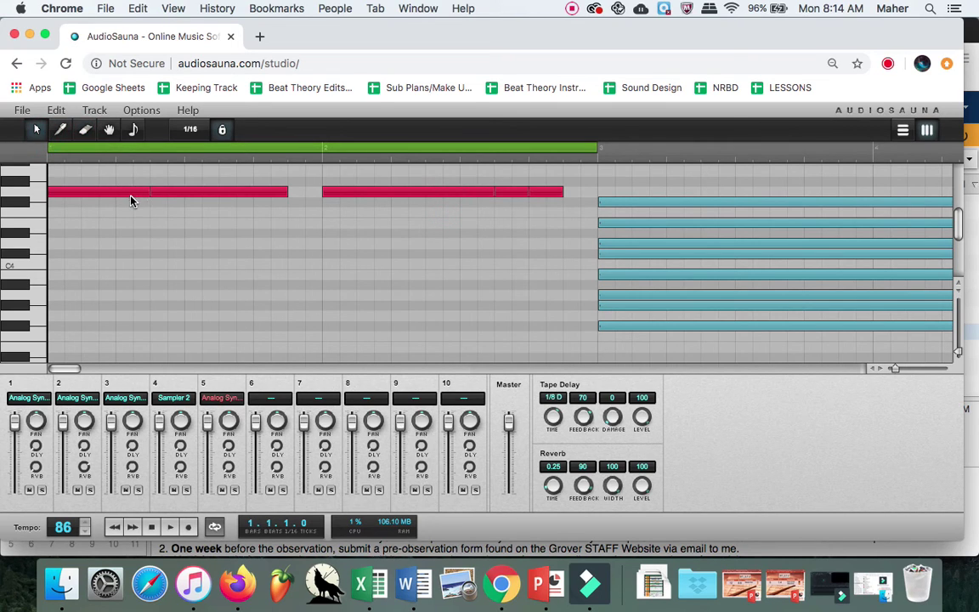
Step: Drag the red notes in bars 1–2 from the high row down to several lower rows below C4
drag(131, 202, 136, 311)
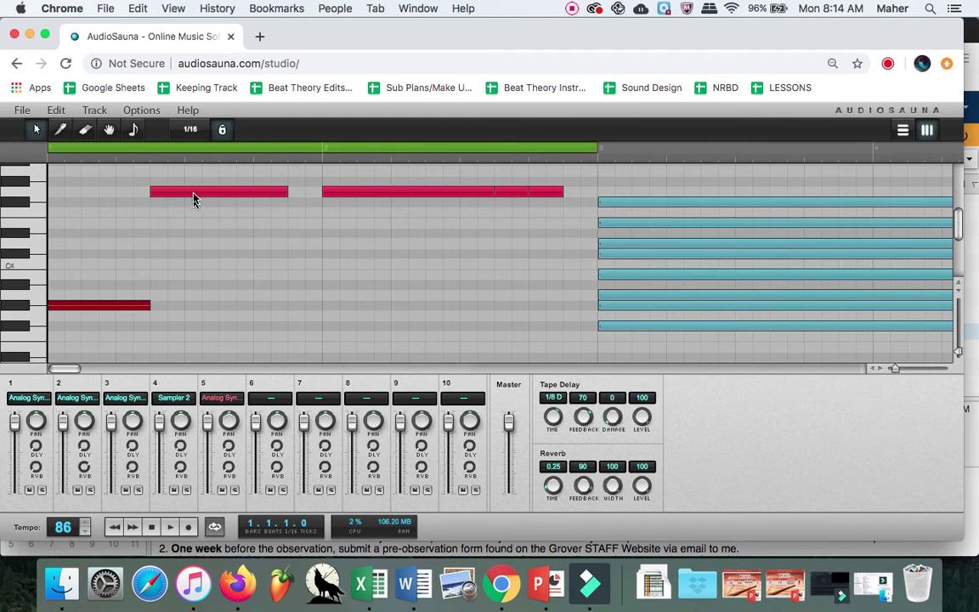
click(192, 196)
drag(193, 198, 194, 328)
drag(354, 194, 356, 299)
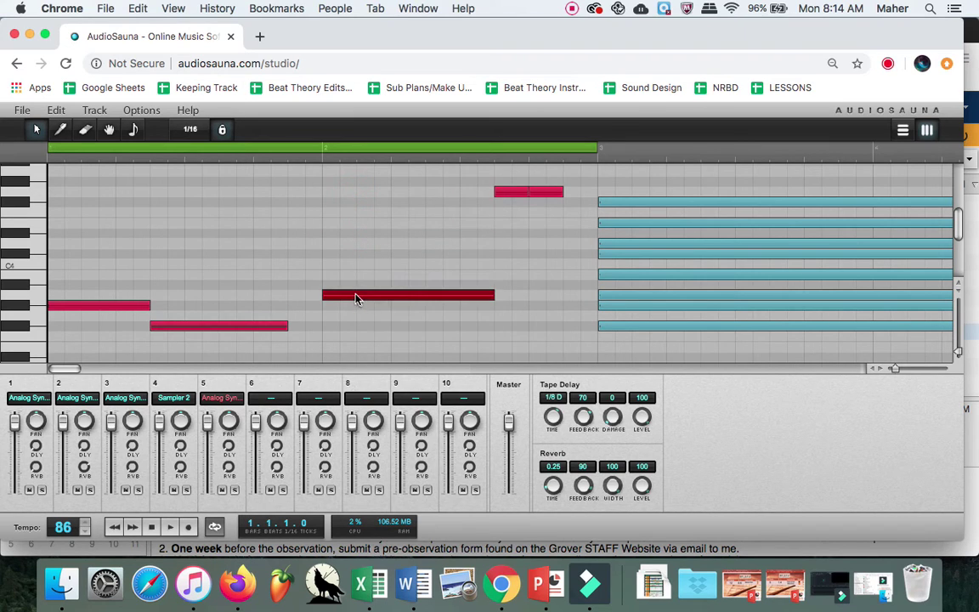
click(518, 195)
drag(518, 195, 525, 277)
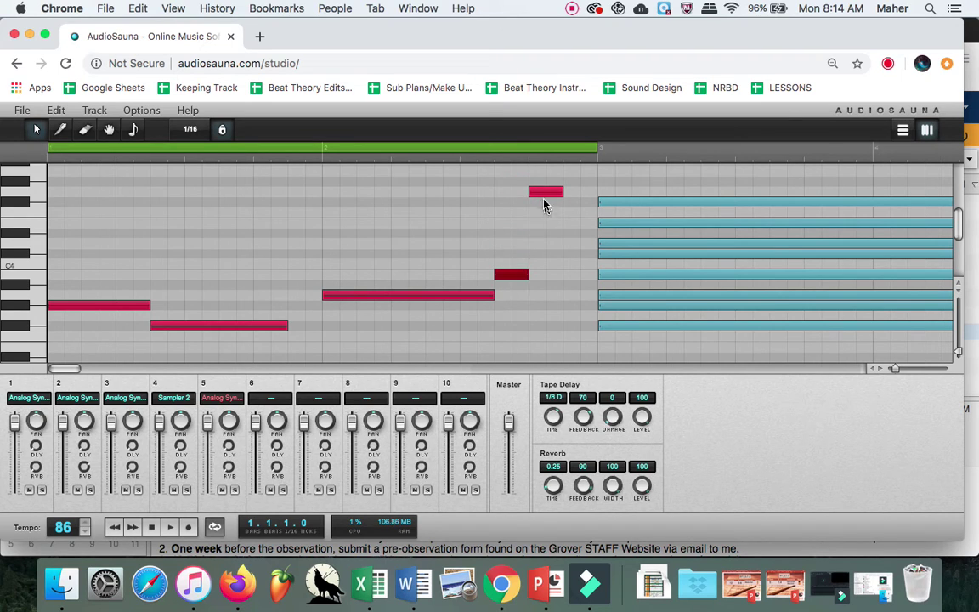
drag(544, 195, 548, 333)
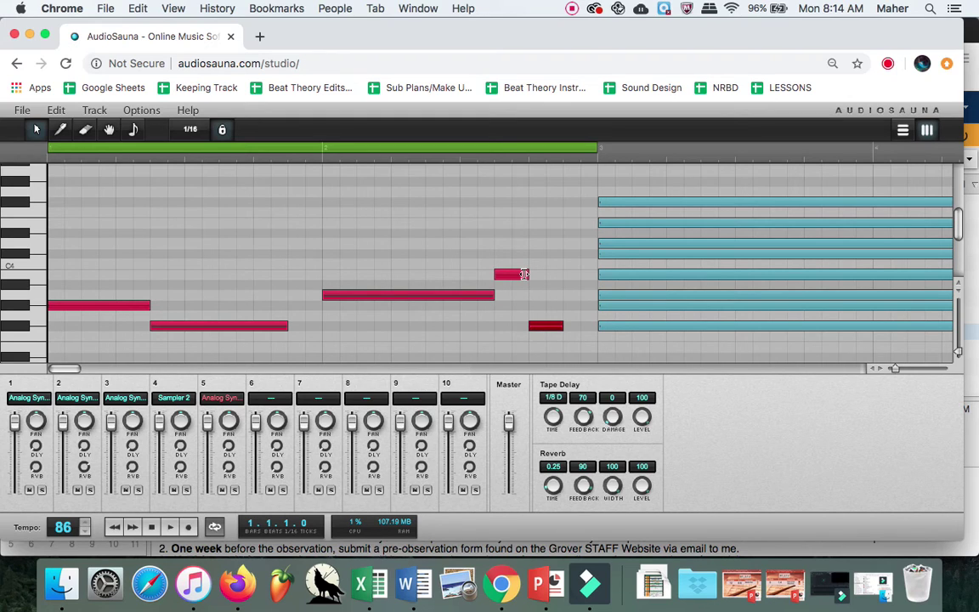
drag(509, 275, 510, 312)
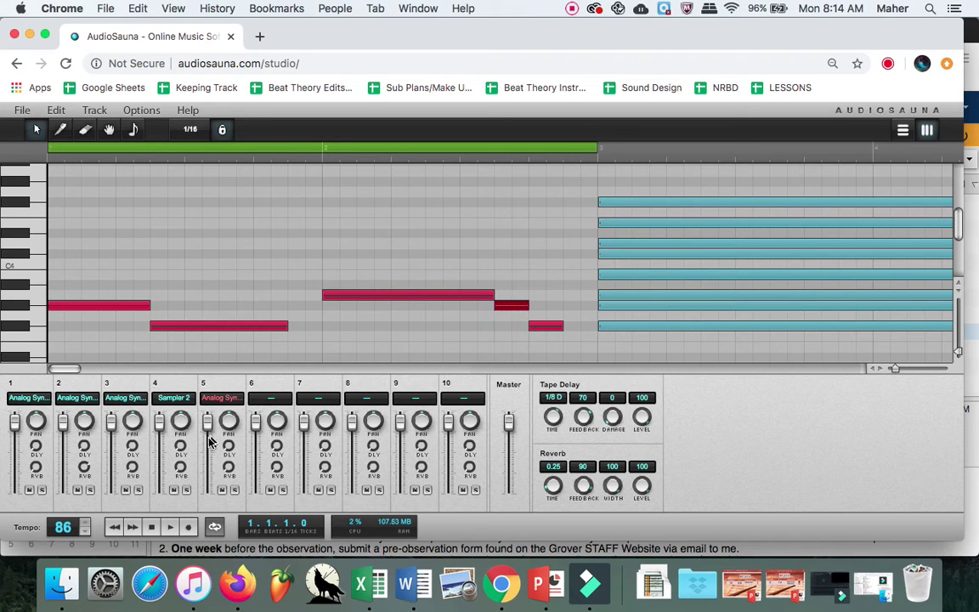
Step: Switch Analog Synth 5 to the BASS - 02 preset, play the song, and close the synth window
click(222, 490)
click(219, 398)
click(271, 198)
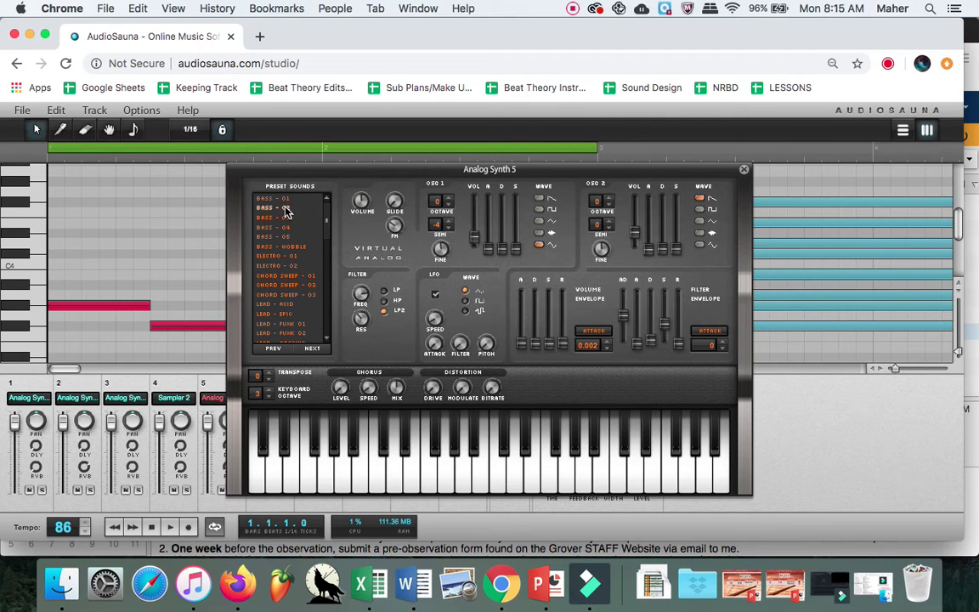
click(286, 209)
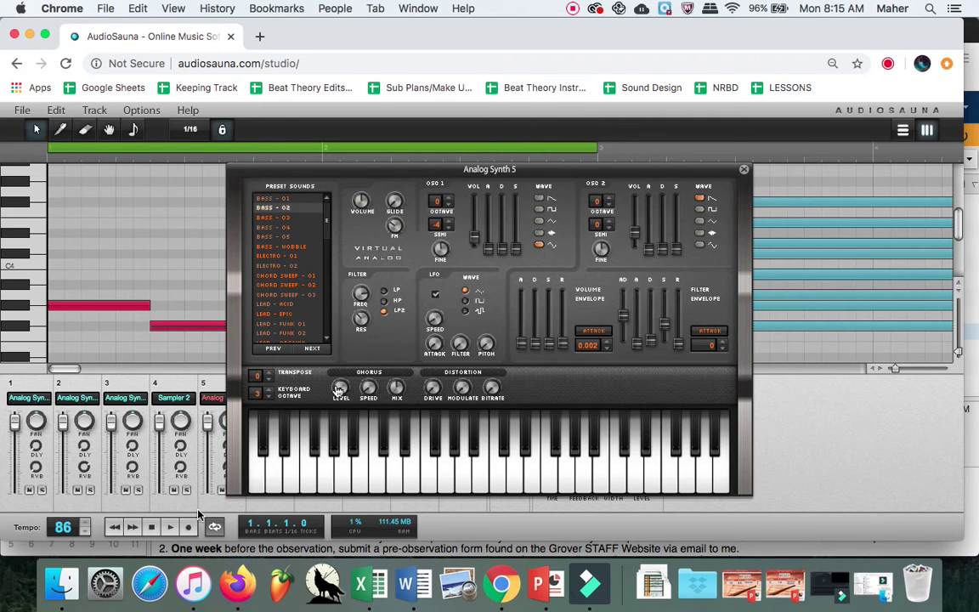
click(169, 528)
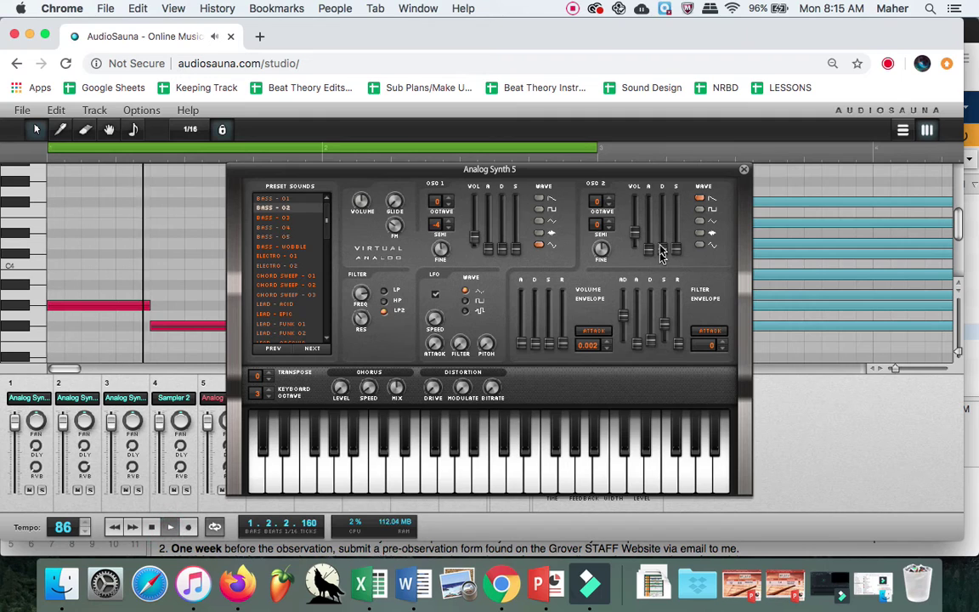
click(744, 171)
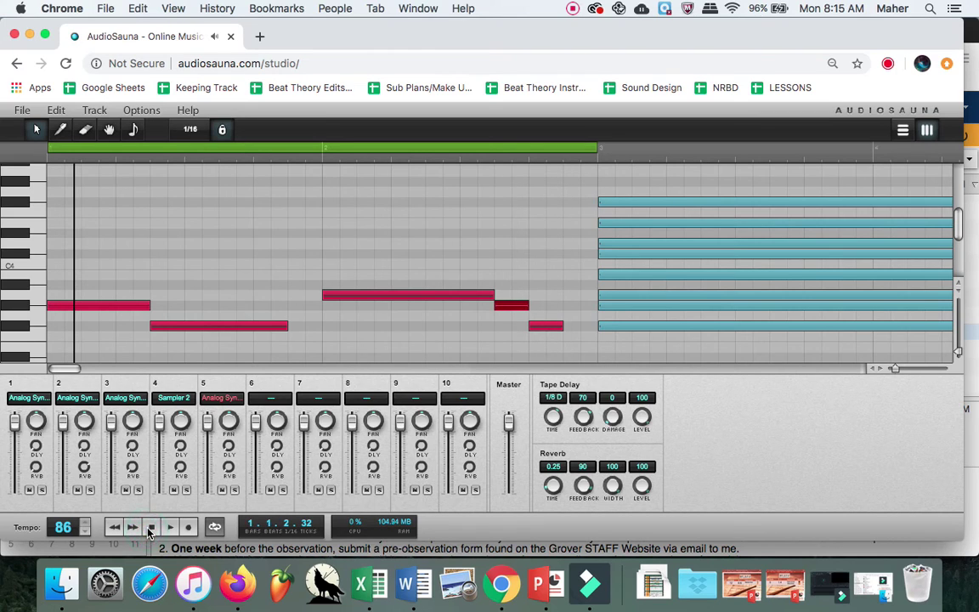
Step: Reopen Analog Synth 5 and audition BASS - 01 through BASS - WOBBLE during playback, returning to BASS - 02
click(223, 398)
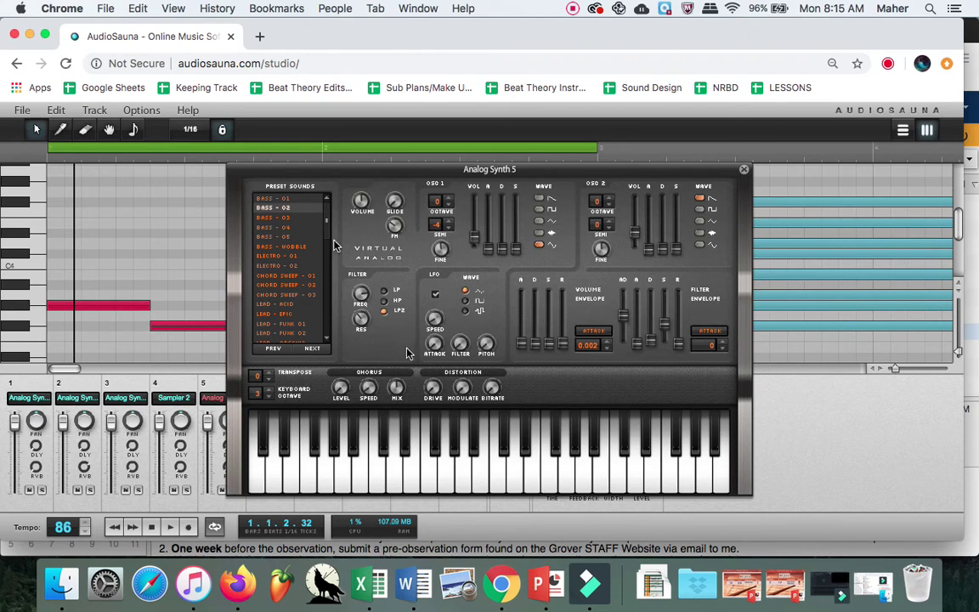
click(292, 201)
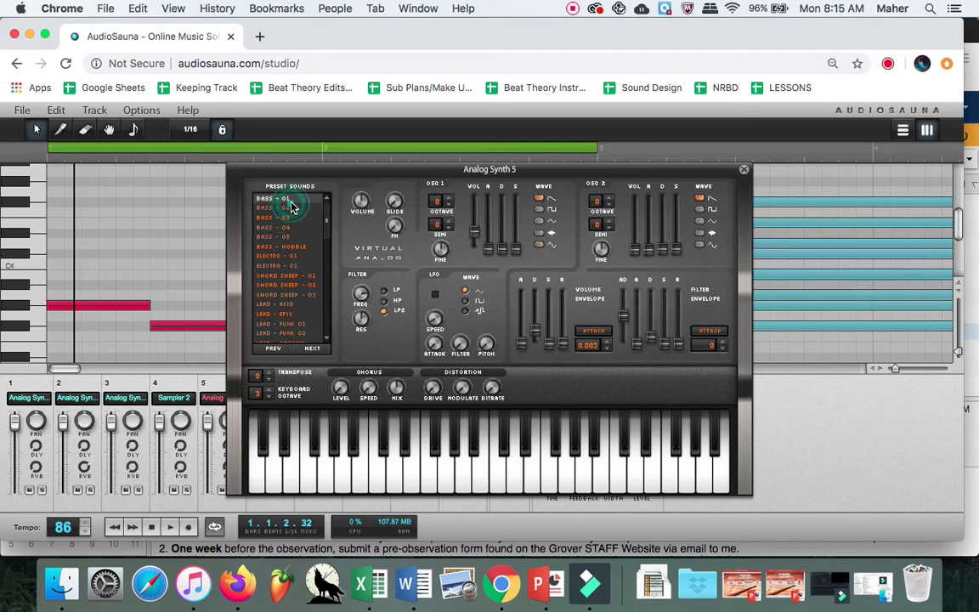
key(space)
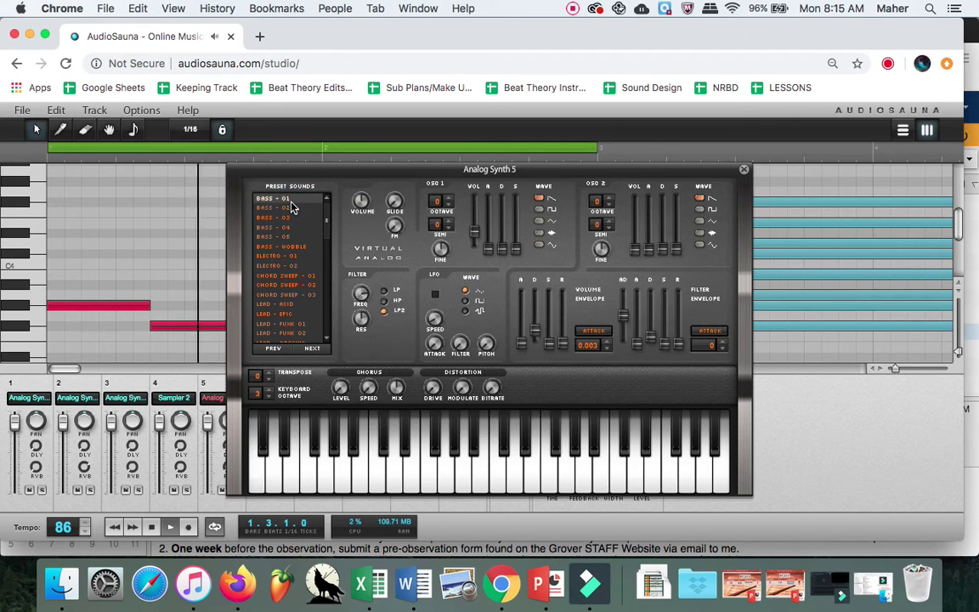
click(296, 218)
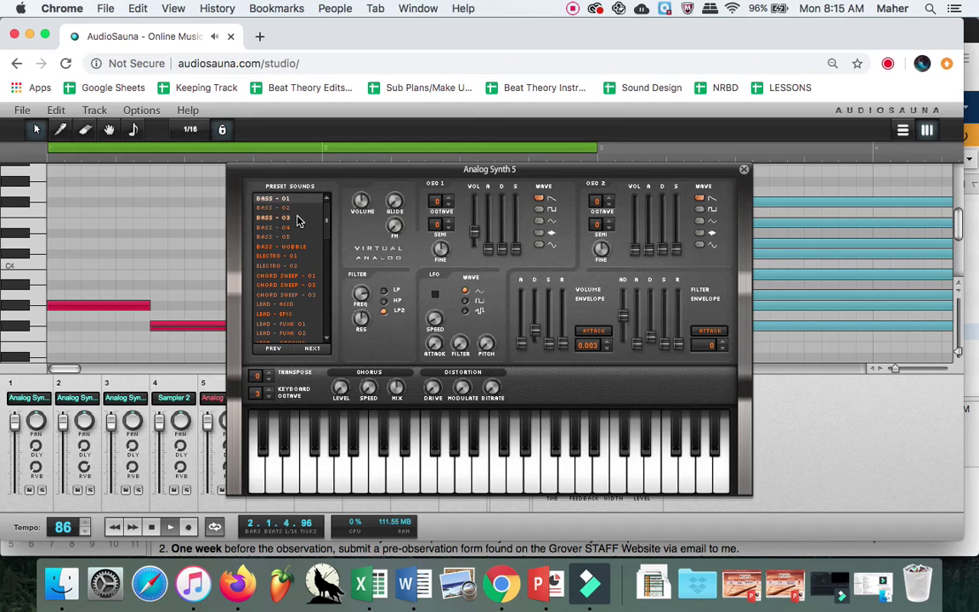
click(298, 220)
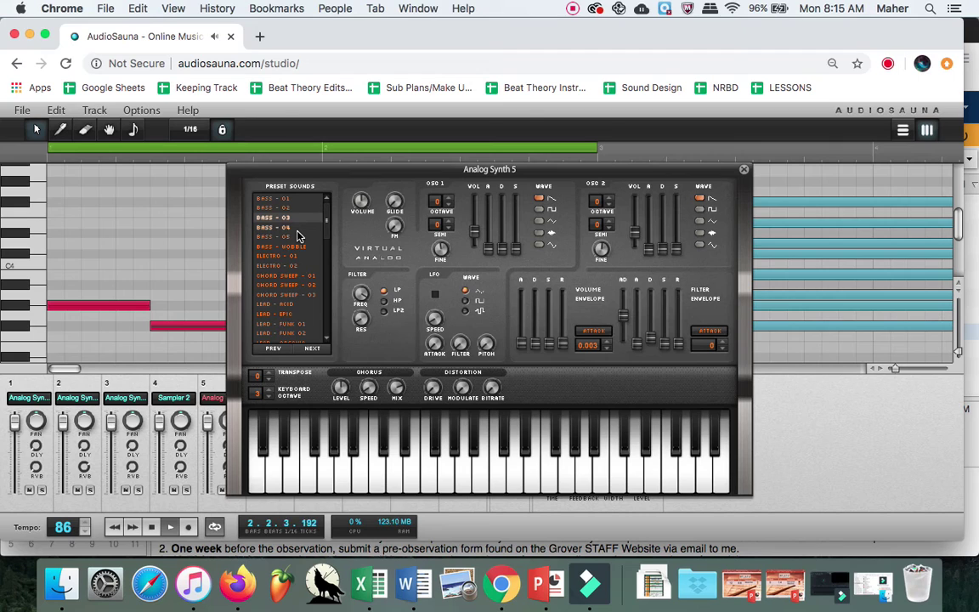
click(295, 228)
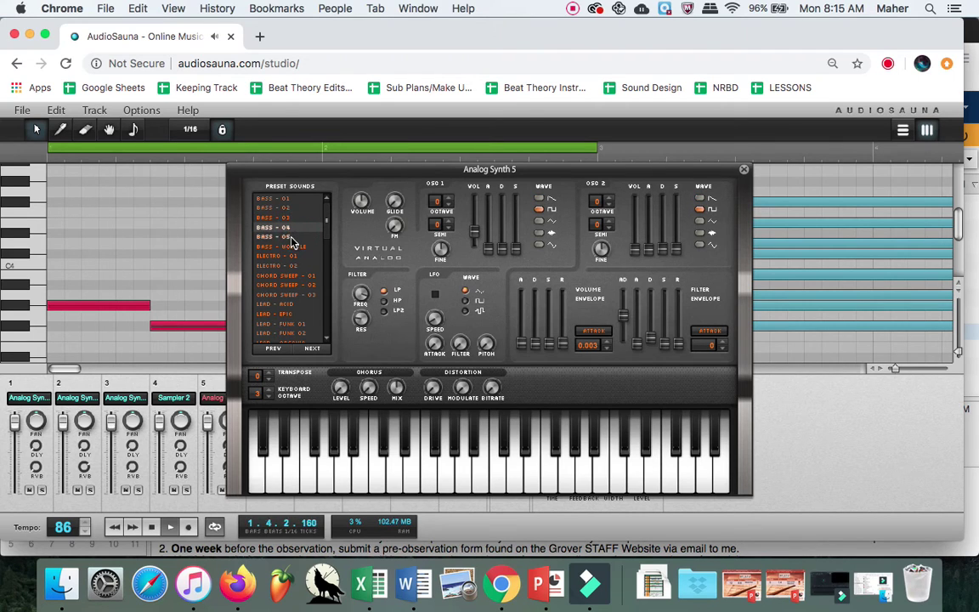
click(292, 238)
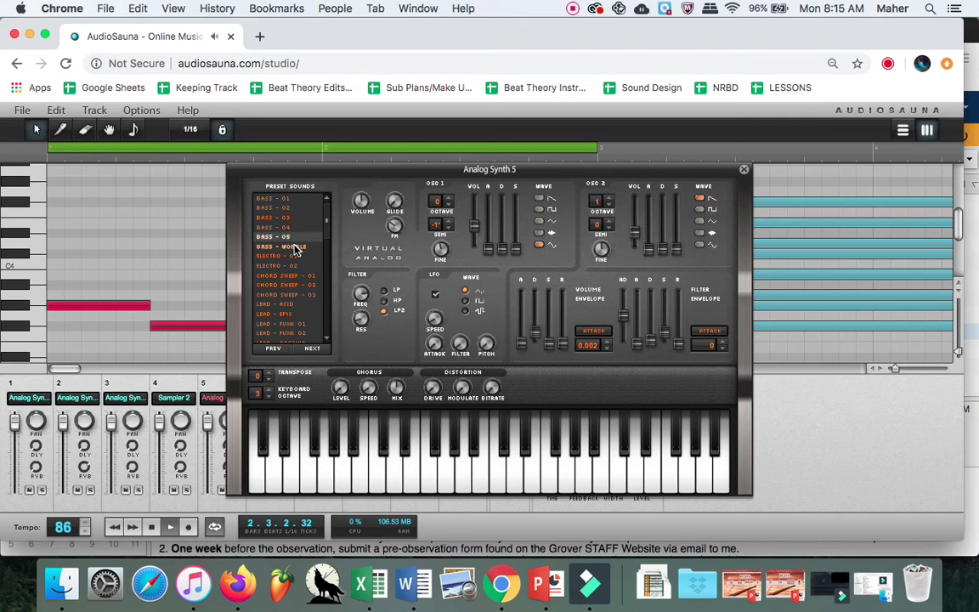
click(291, 247)
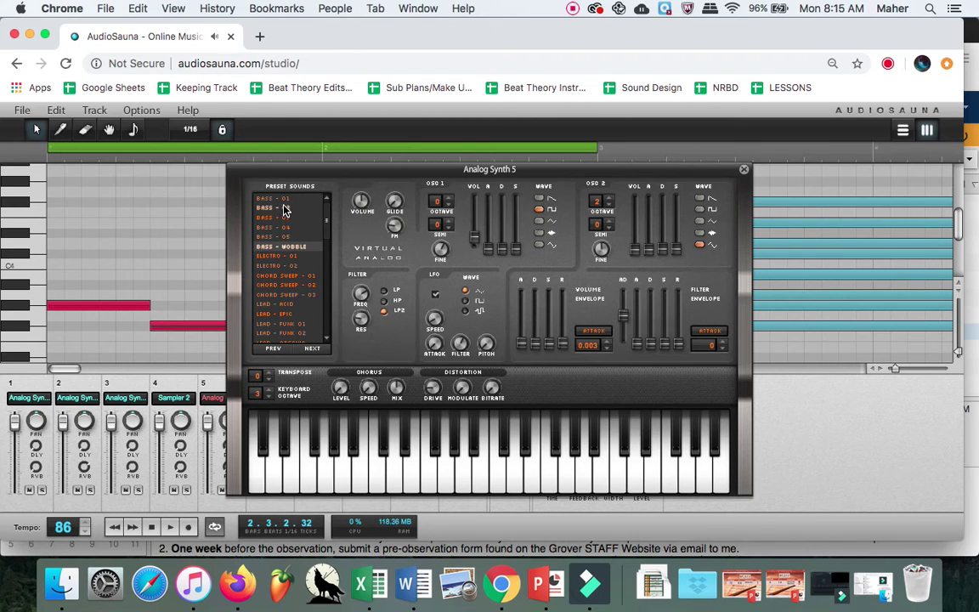
click(284, 208)
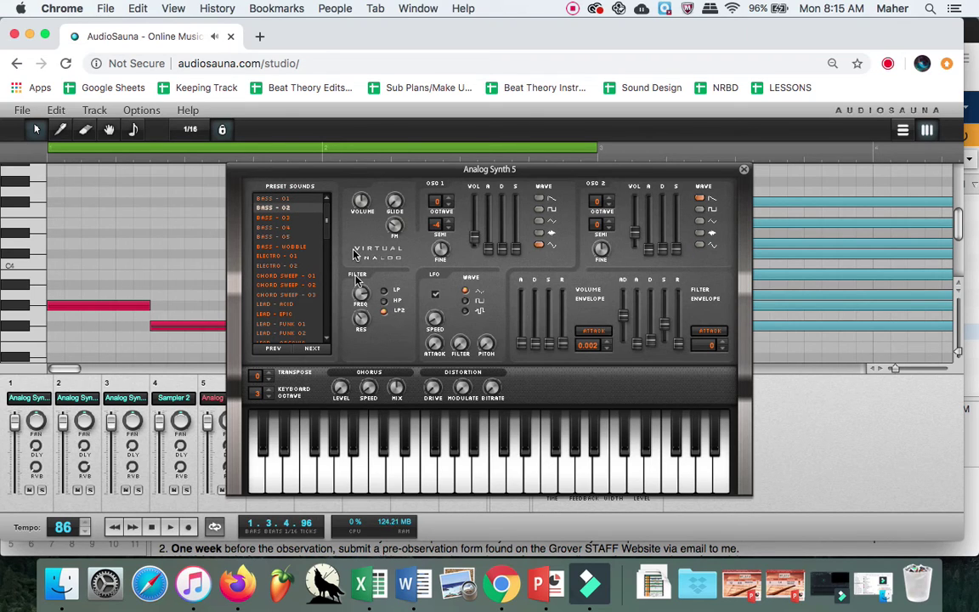
click(285, 220)
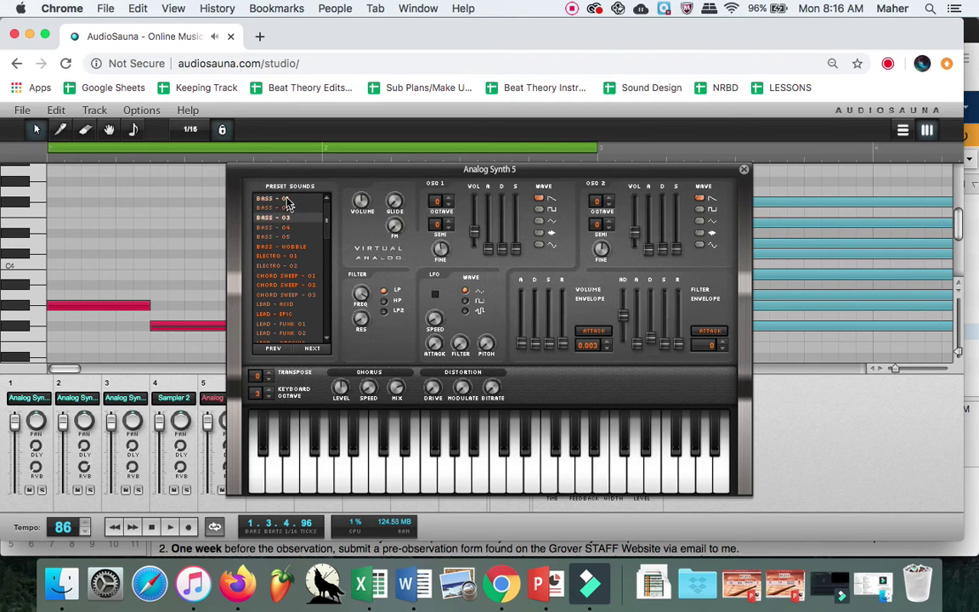
click(287, 199)
click(287, 208)
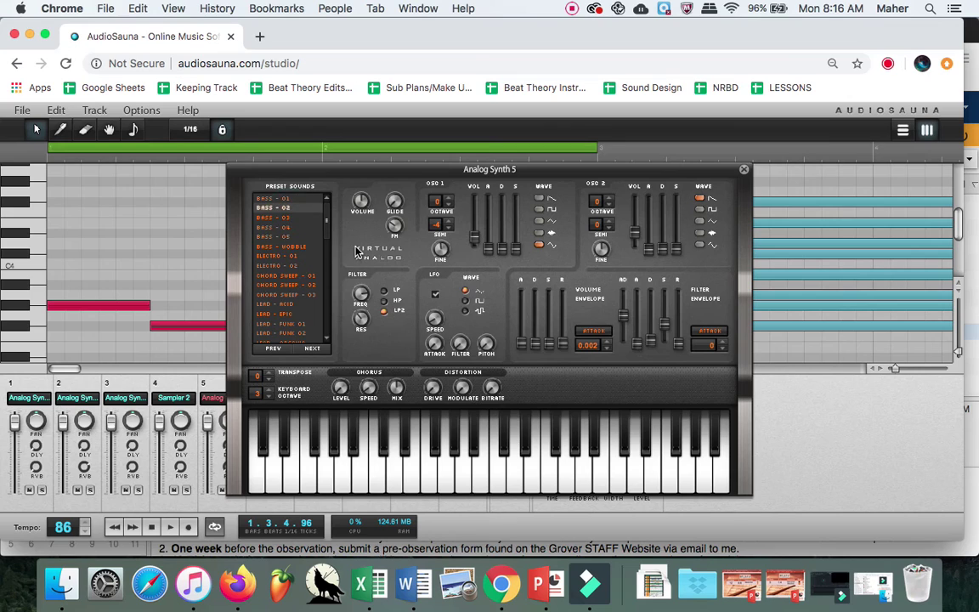
Step: Transpose the synth down to -12, replay from the start, and cycle BASS - 01, 03, 04, 05
click(268, 382)
click(114, 527)
click(172, 526)
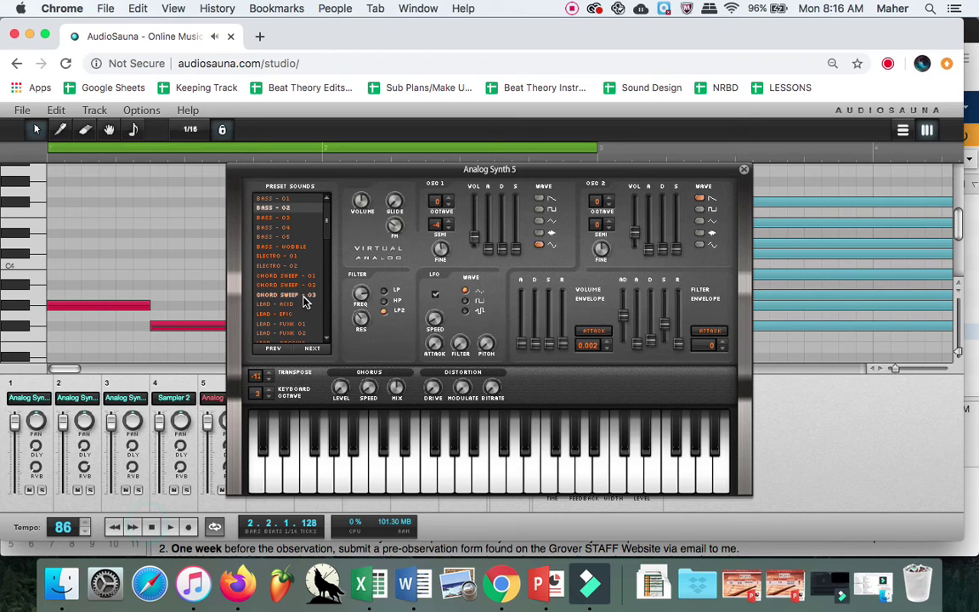
click(289, 199)
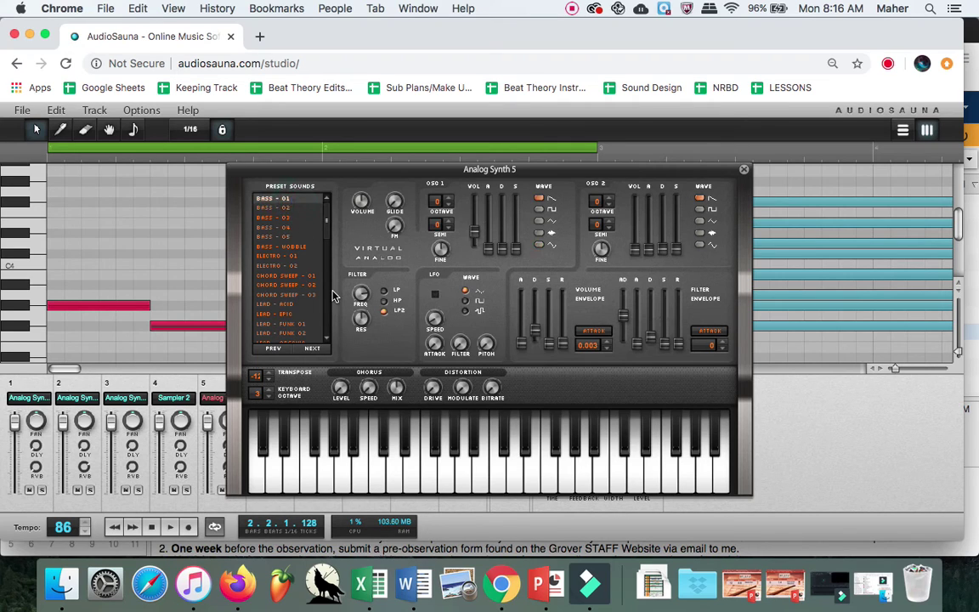
click(293, 219)
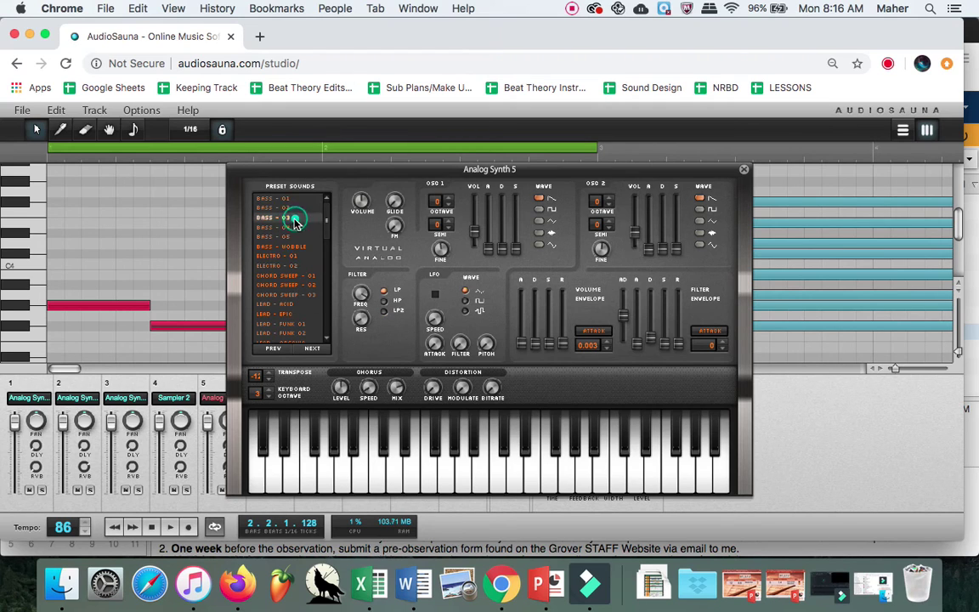
click(294, 227)
click(293, 239)
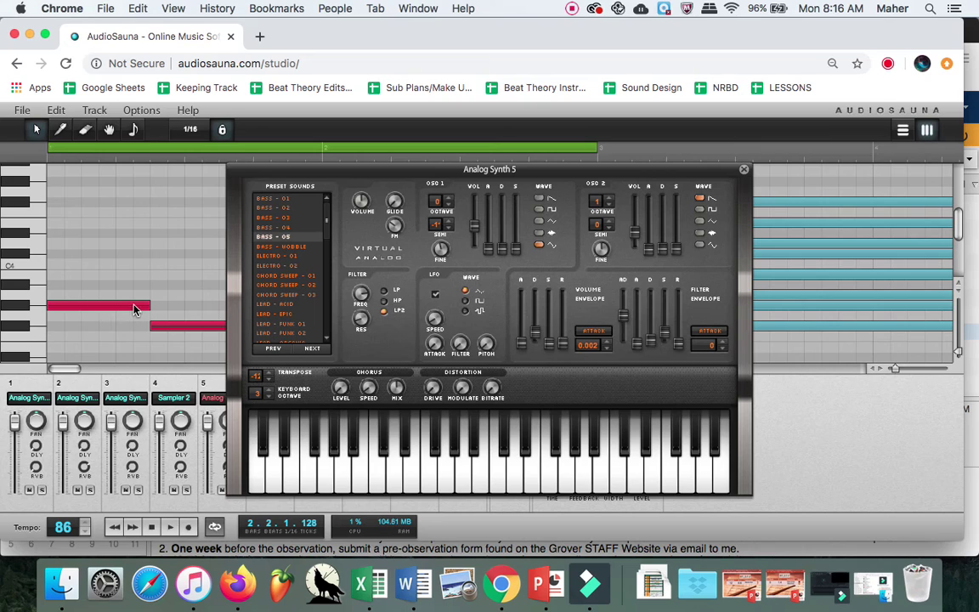
Step: Audition several high and low notes on the synth's keyboard with BASS - 05
click(500, 479)
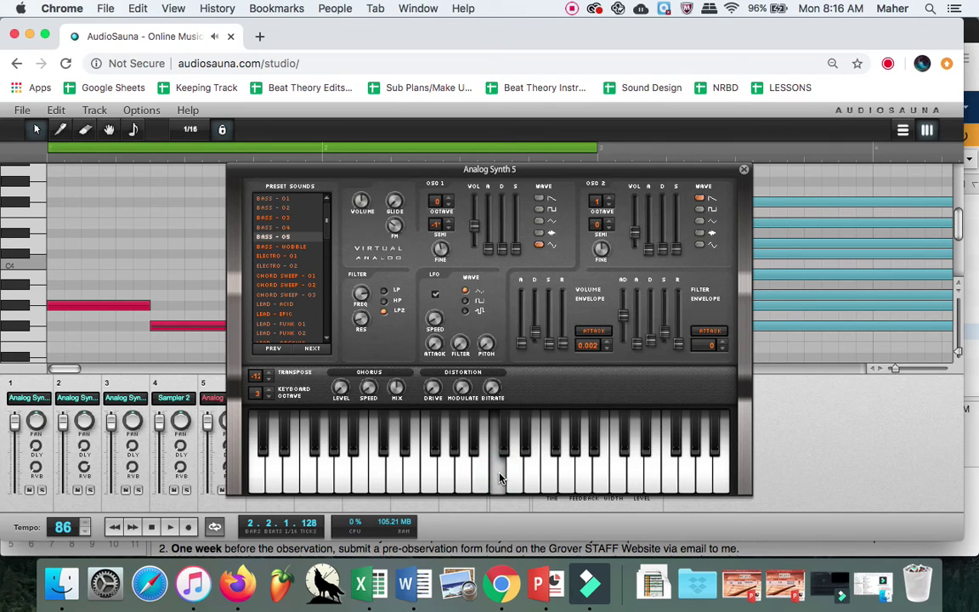
click(501, 469)
click(505, 472)
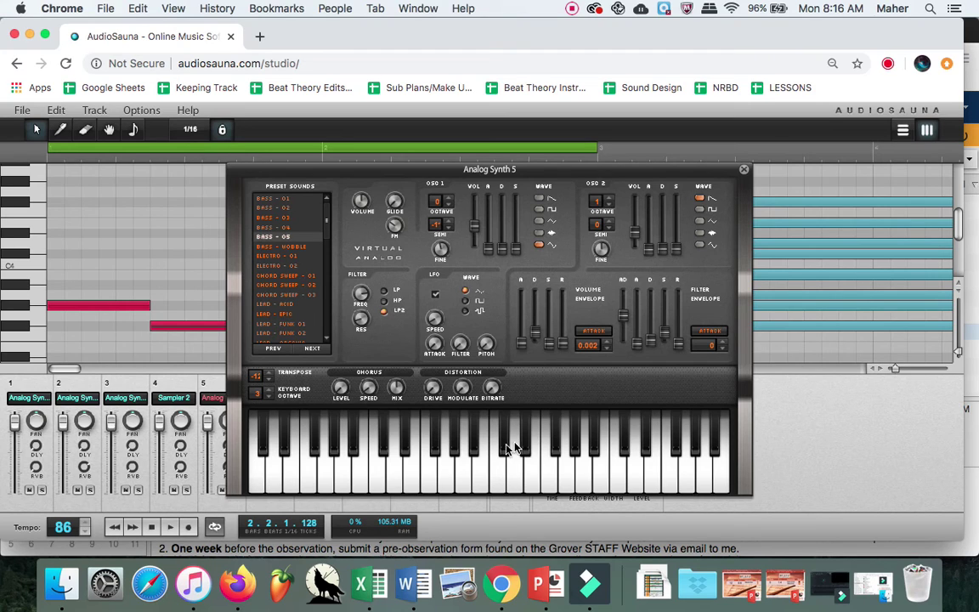
click(500, 469)
click(376, 466)
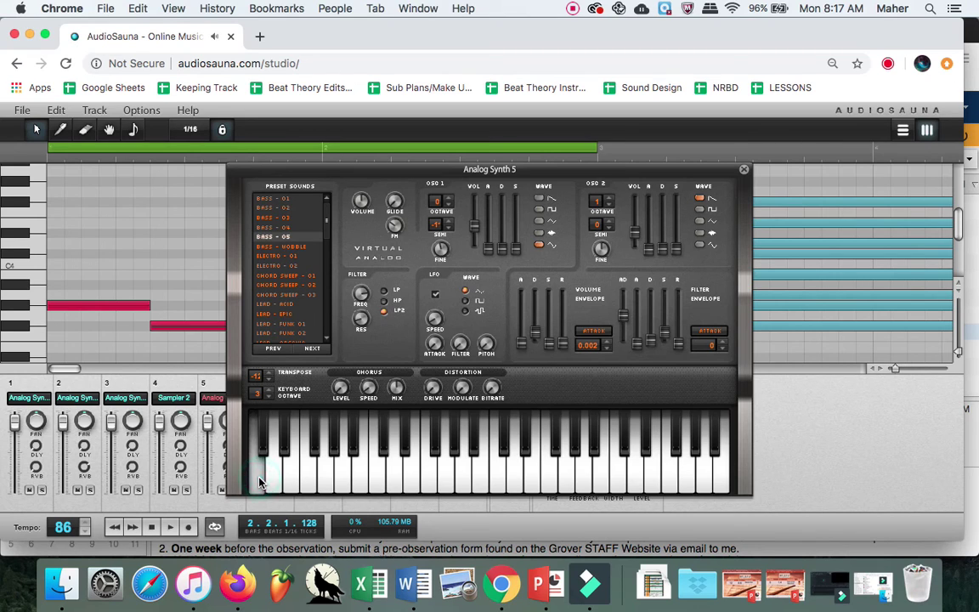
Step: Compare BASS - 03, 01 and 04 again from the song start, ending on BASS - 05
click(284, 217)
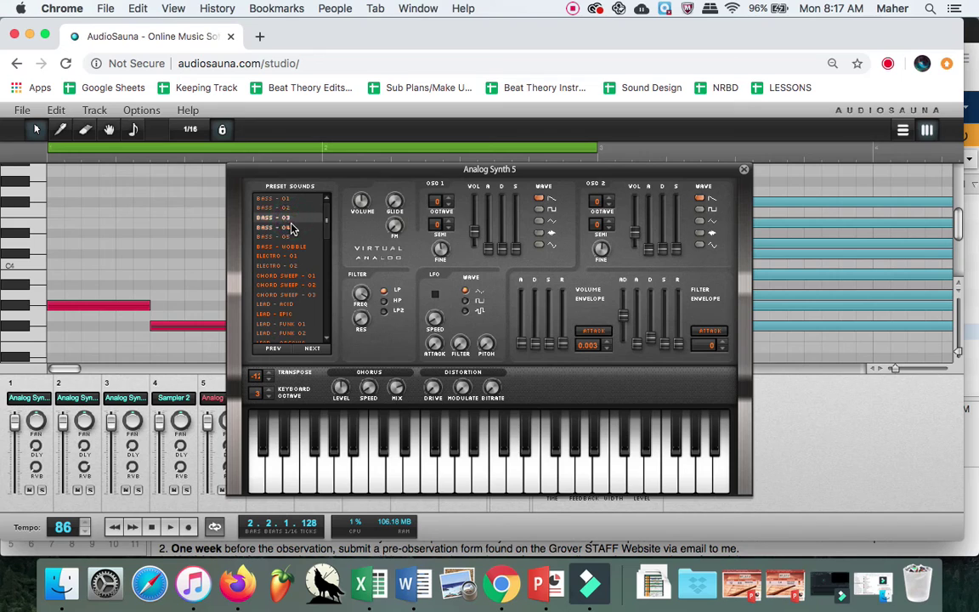
click(287, 237)
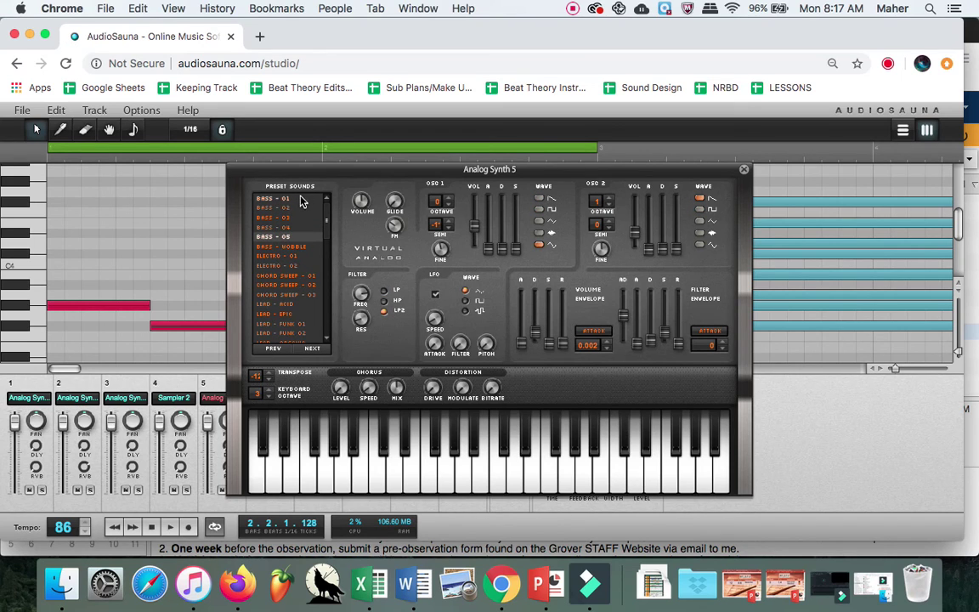
click(273, 198)
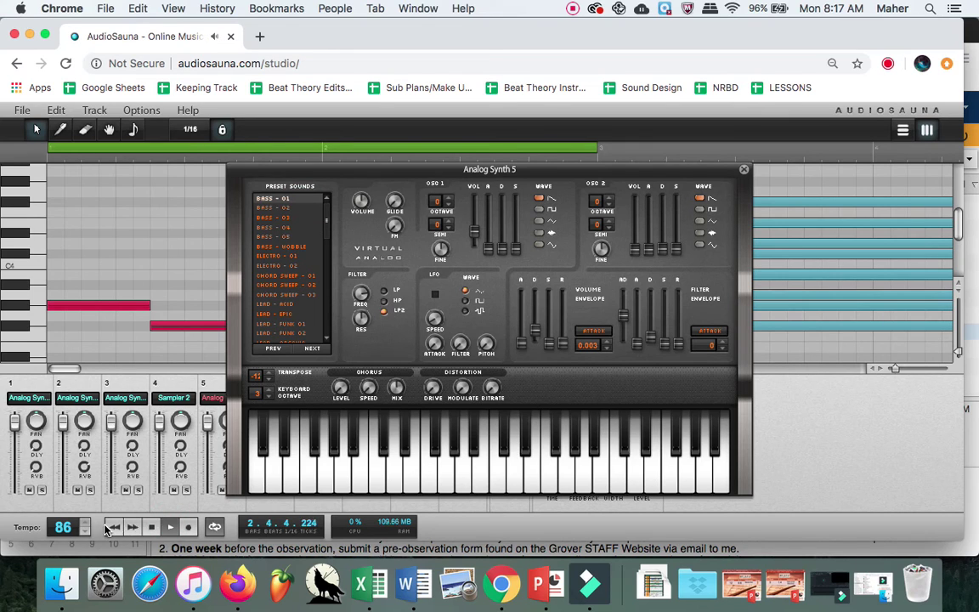
click(114, 528)
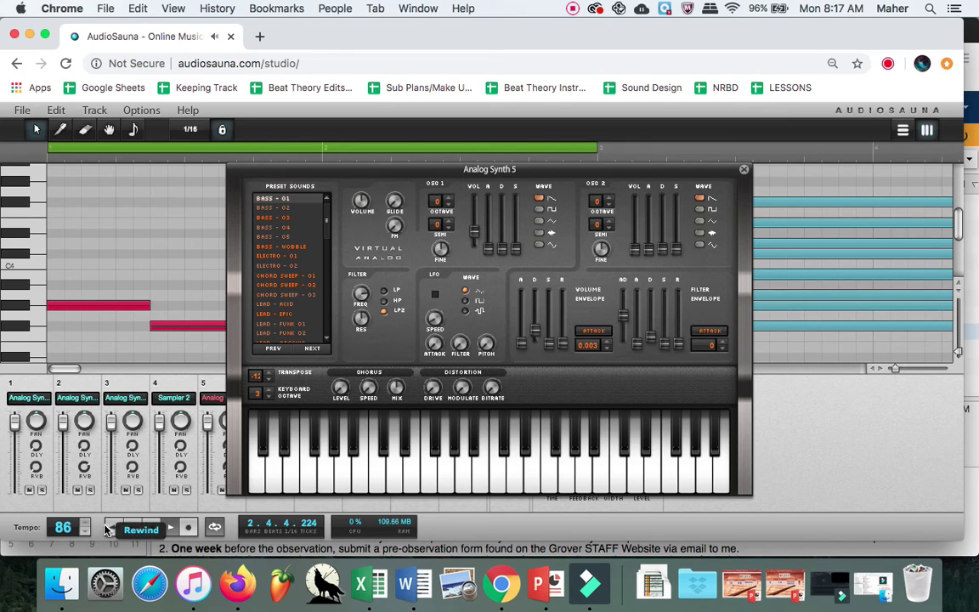
click(290, 219)
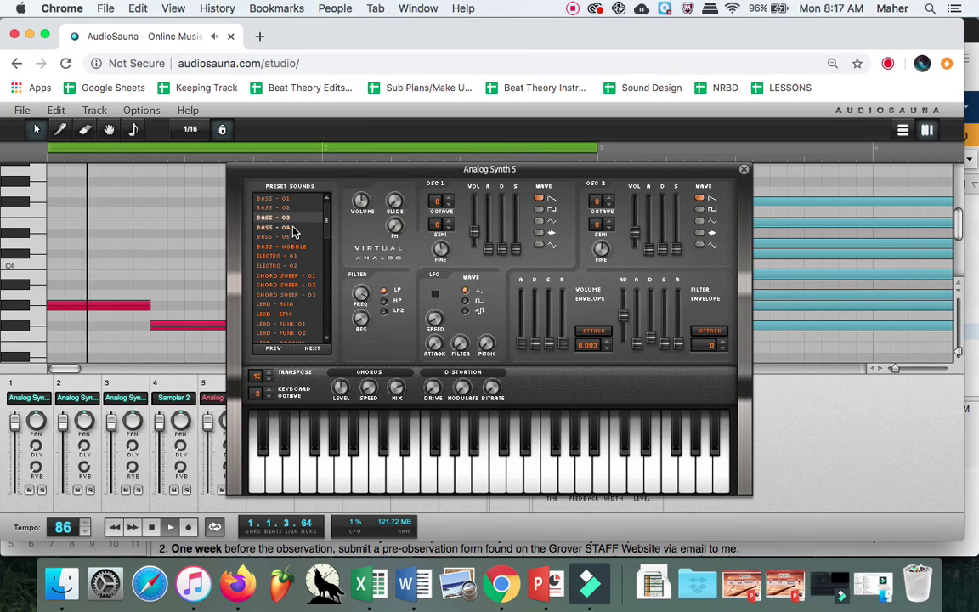
click(292, 229)
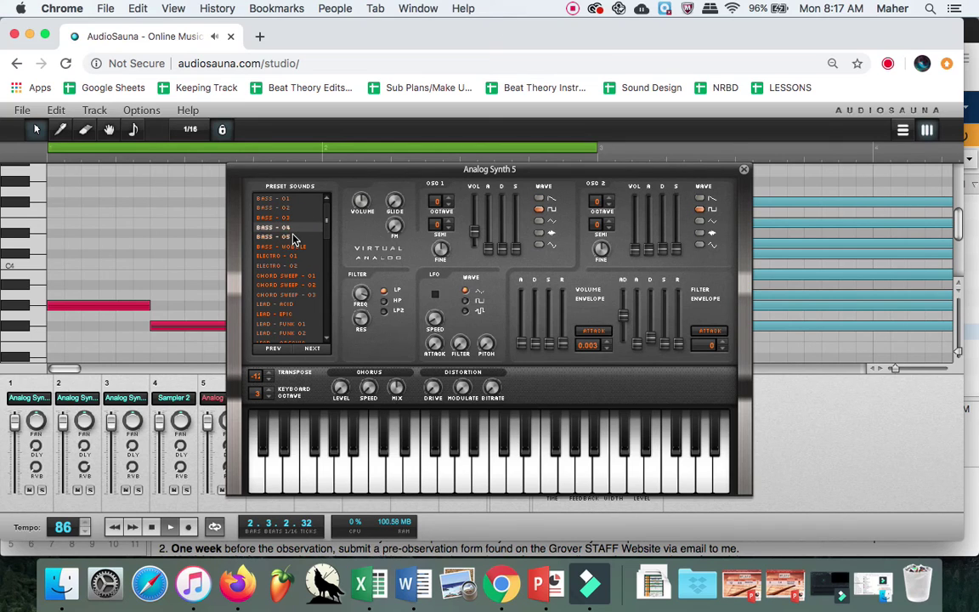
click(292, 238)
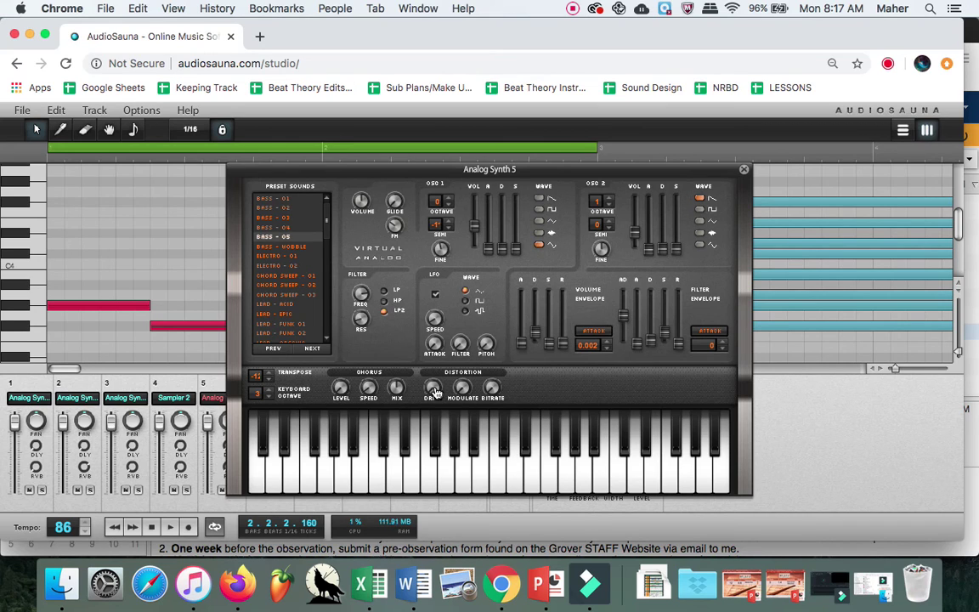
Step: During playback, sweep the distortion drive between low and near-maximum on the BASS - 04 and BASS - 03 presets
key(space)
drag(434, 391, 406, 253)
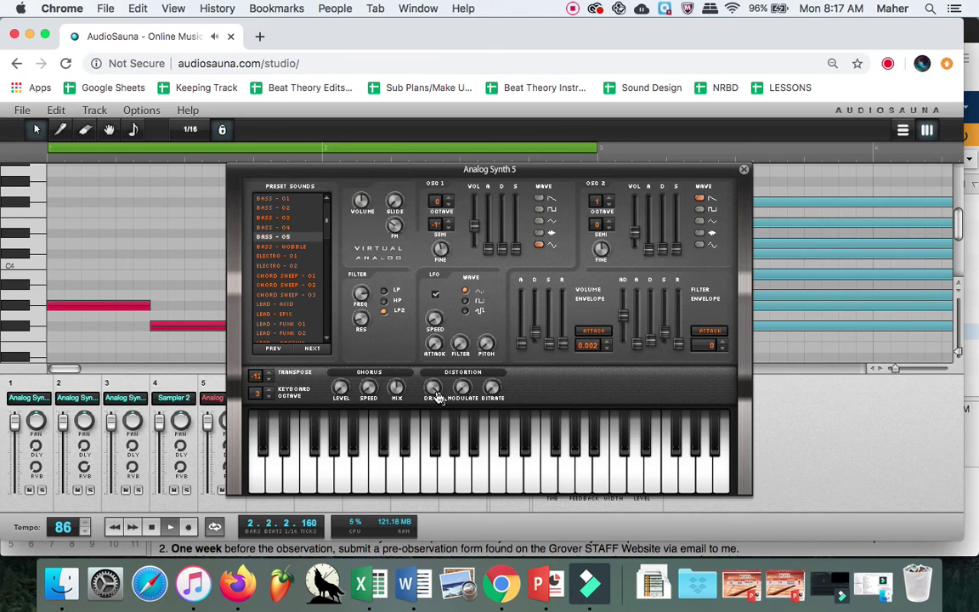
drag(432, 391, 448, 485)
click(273, 226)
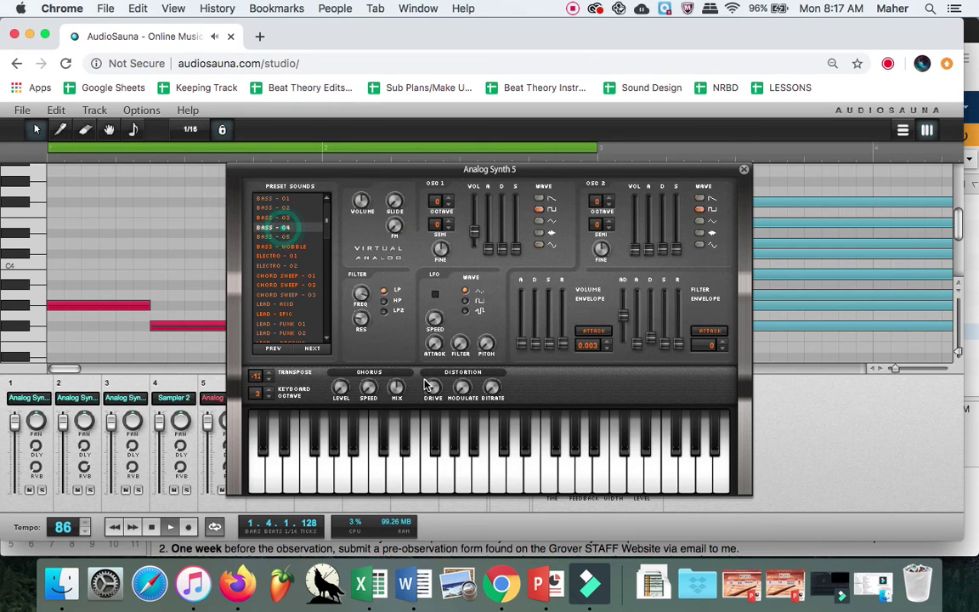
drag(431, 387, 382, 301)
drag(433, 391, 388, 344)
click(283, 217)
drag(434, 392, 363, 277)
drag(433, 391, 432, 382)
Step: Load BASS - 01 and settle its distortion drive at a light 24 %
click(273, 198)
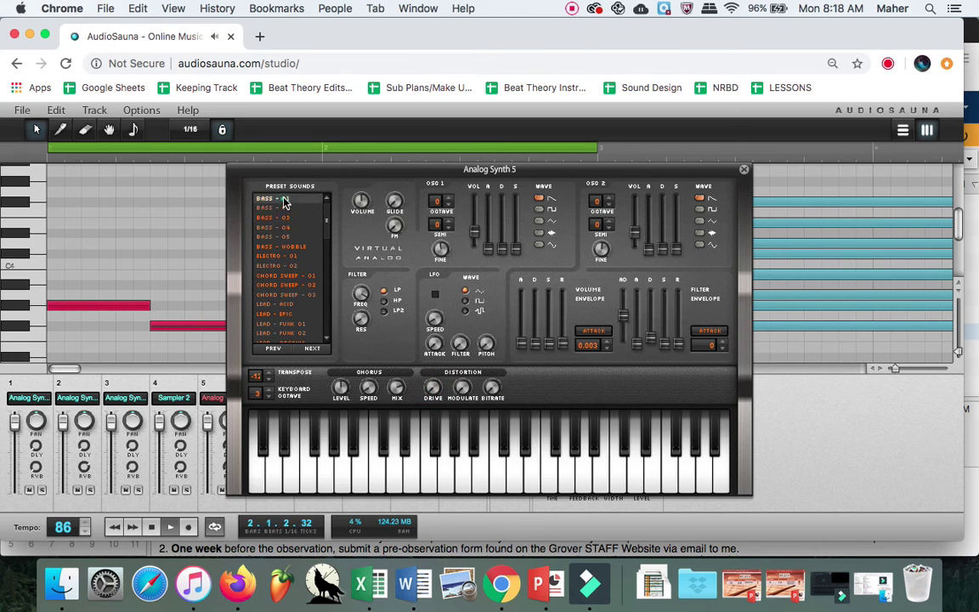
click(432, 389)
drag(419, 370, 357, 277)
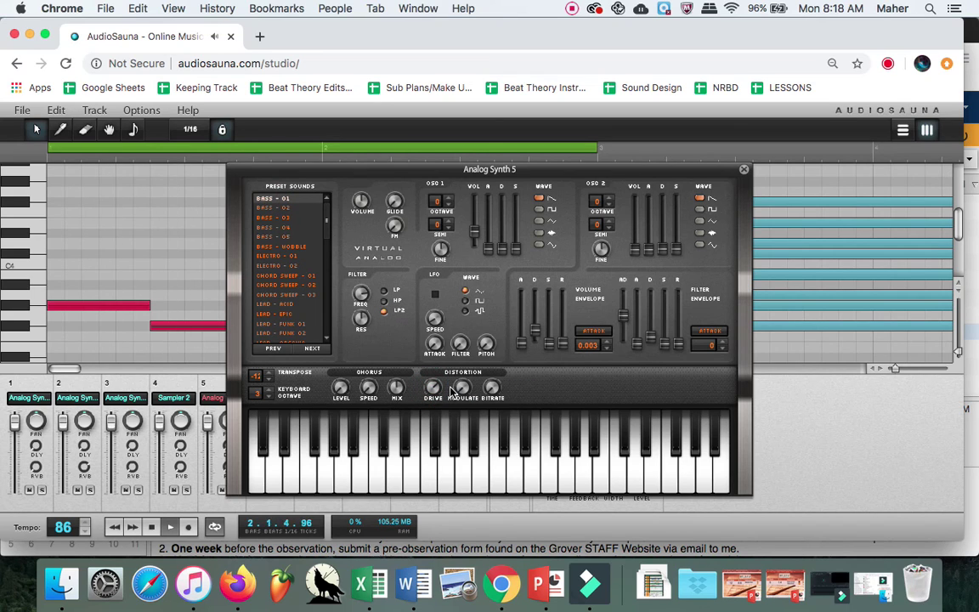
drag(433, 388, 444, 452)
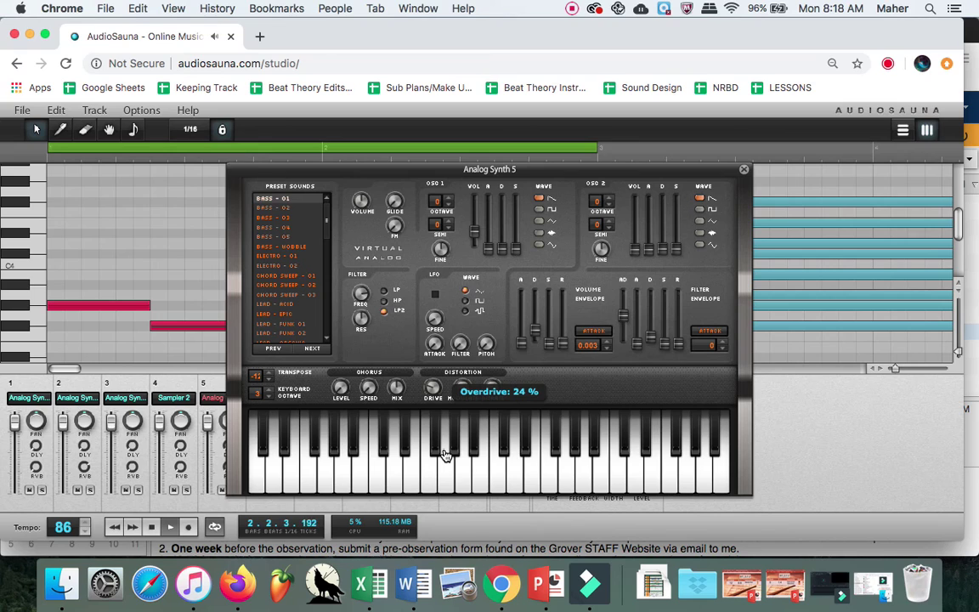
drag(443, 452, 443, 452)
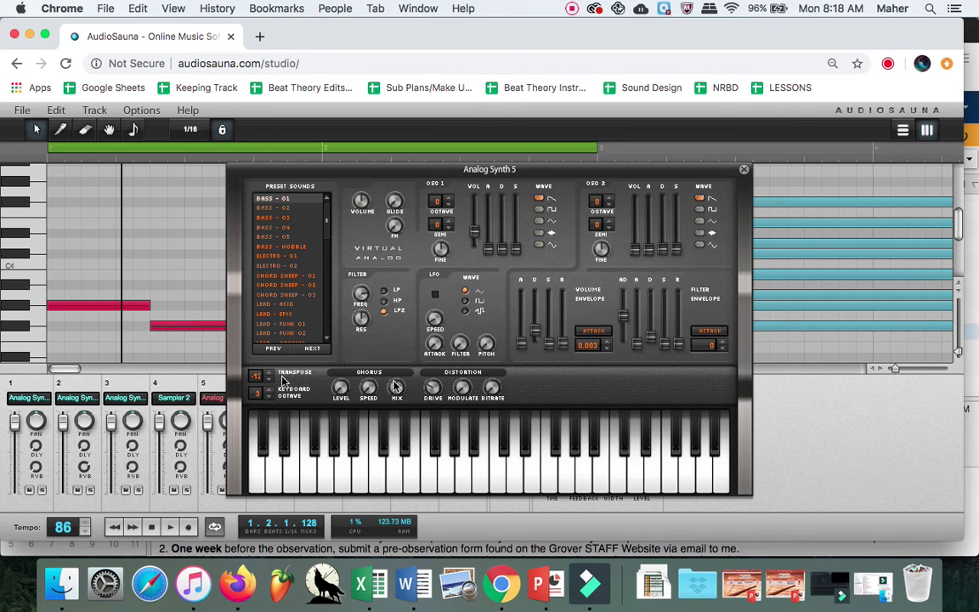
drag(433, 387, 435, 396)
Step: Close the Analog Synth 5 window and begin saving the song to the computer
click(744, 170)
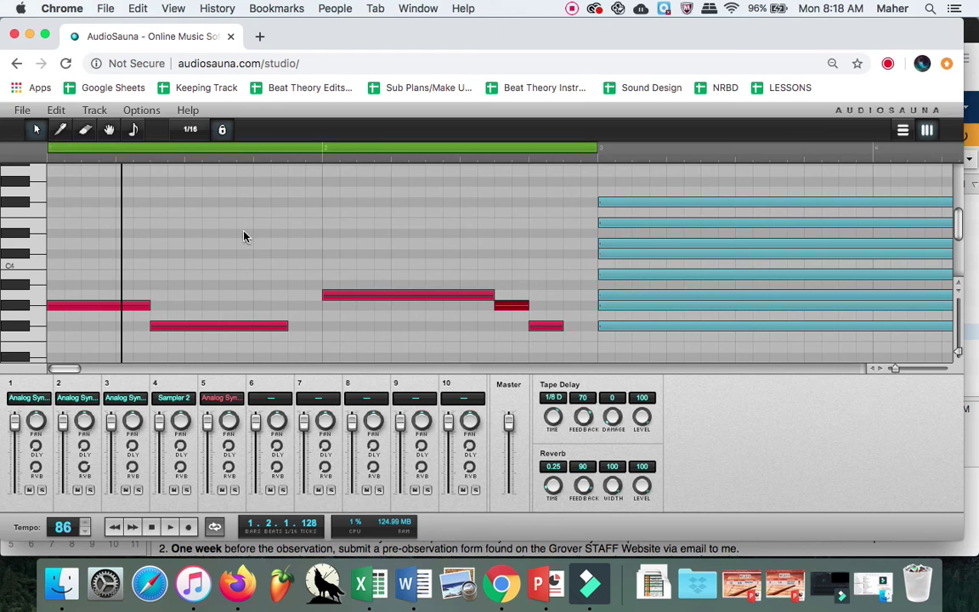
click(20, 110)
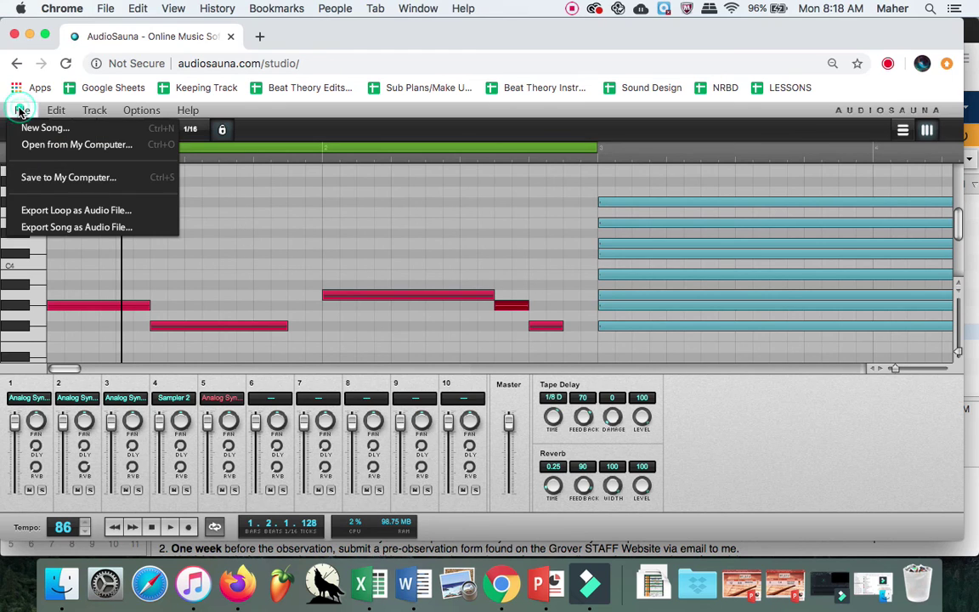
click(56, 177)
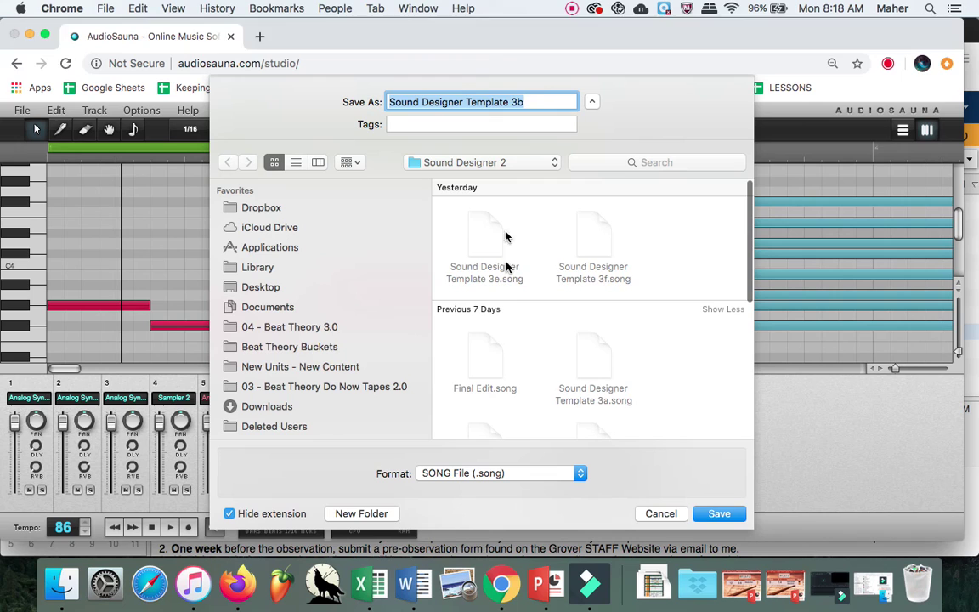
Step: Save the song as 'Sound Designer Template 4b.song' in the Sound Designer 2 folder
double_click(512, 101)
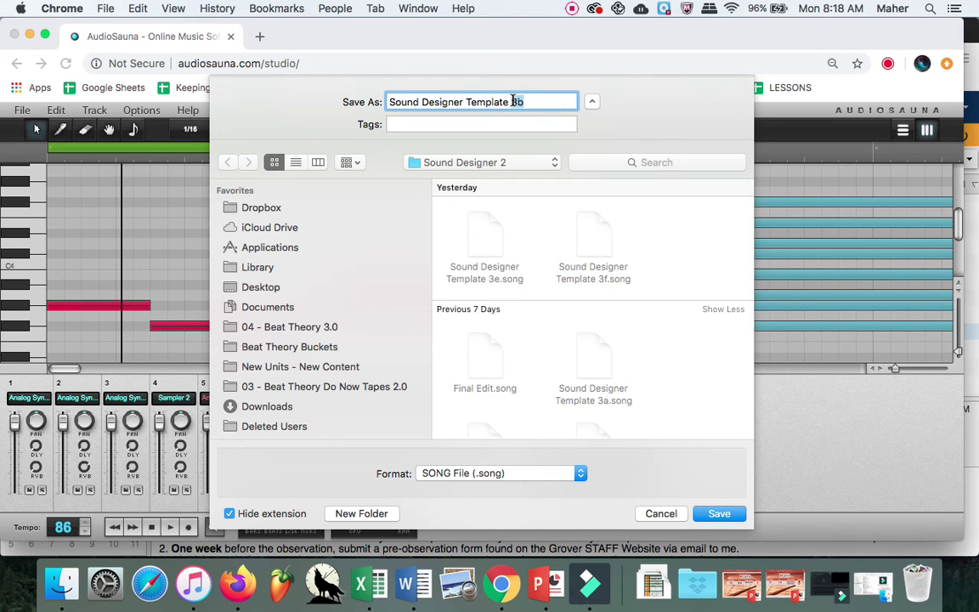
scroll(530, 257, down, 5)
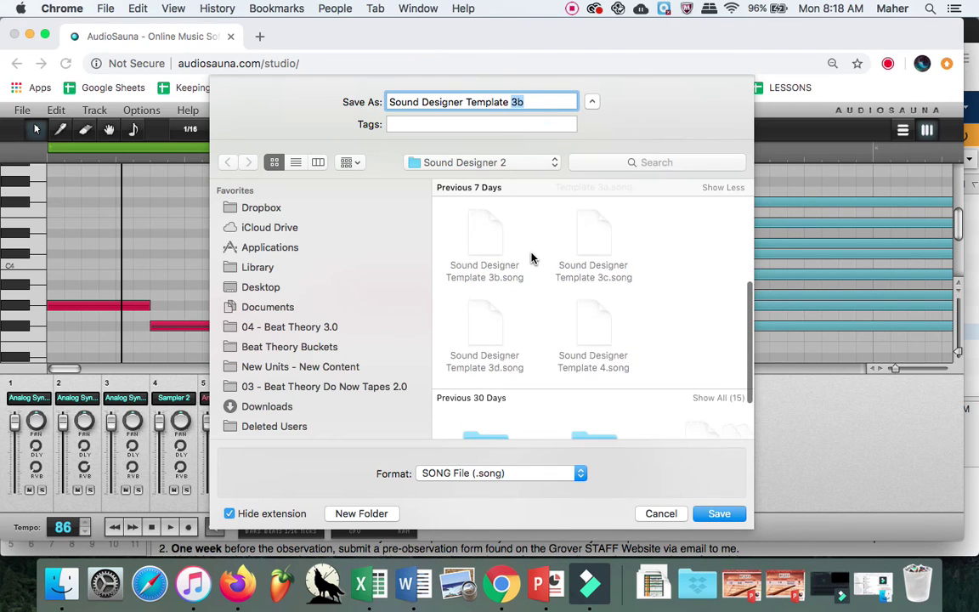
scroll(531, 257, down, 2)
scroll(531, 255, up, 6)
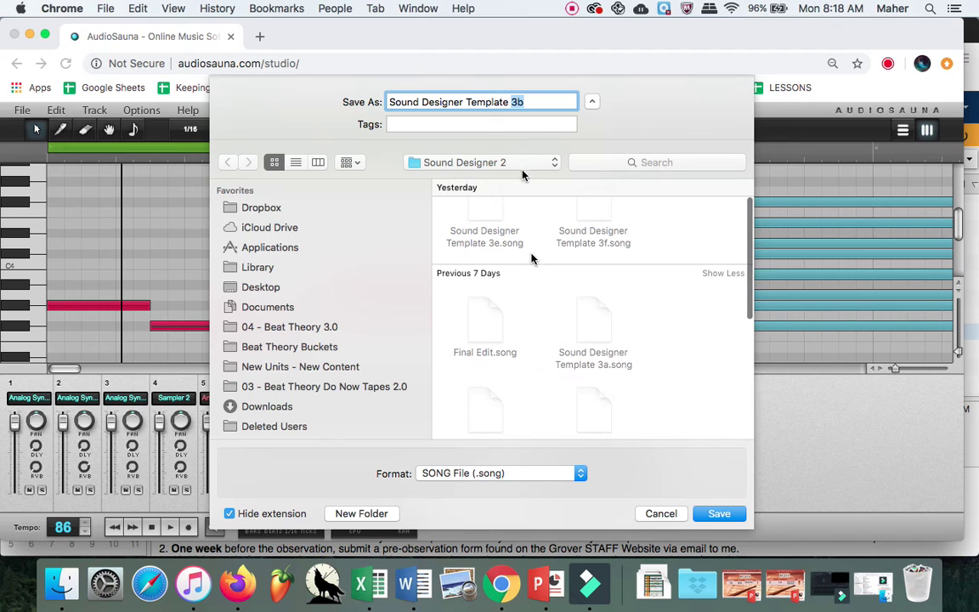
key(Left)
key(Delete)
text(4)
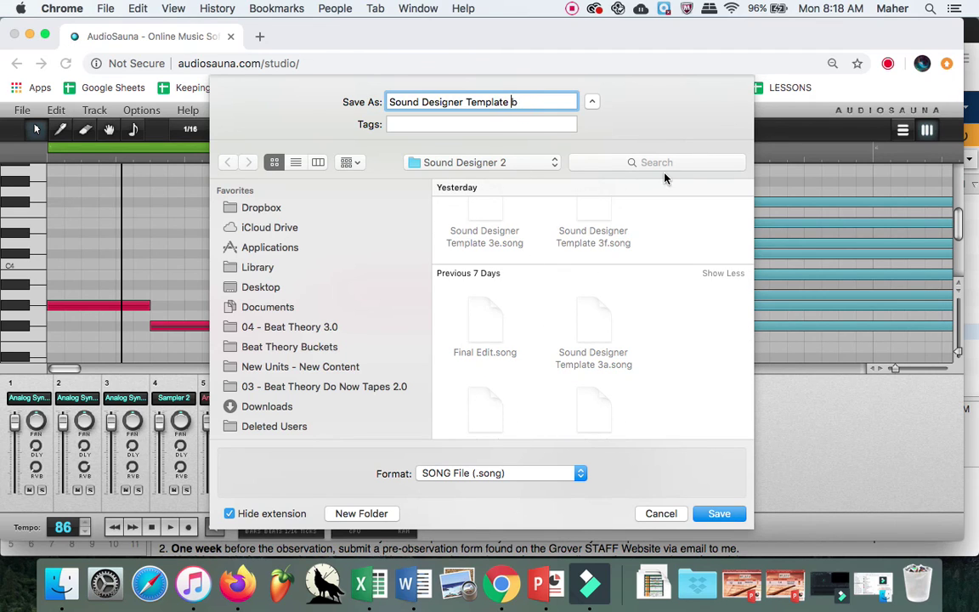
scroll(551, 338, up, 2)
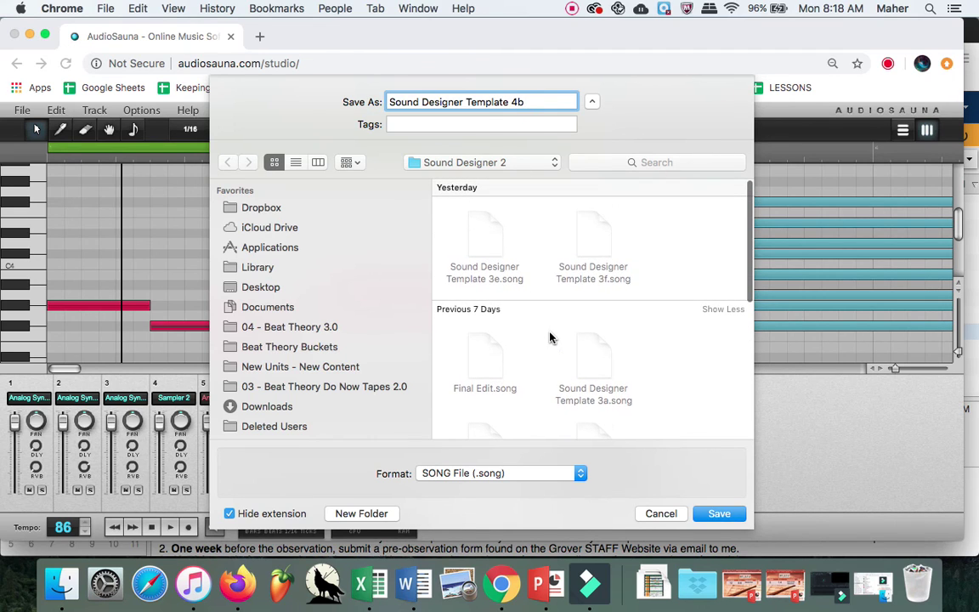
scroll(549, 337, down, 2)
scroll(551, 338, down, 4)
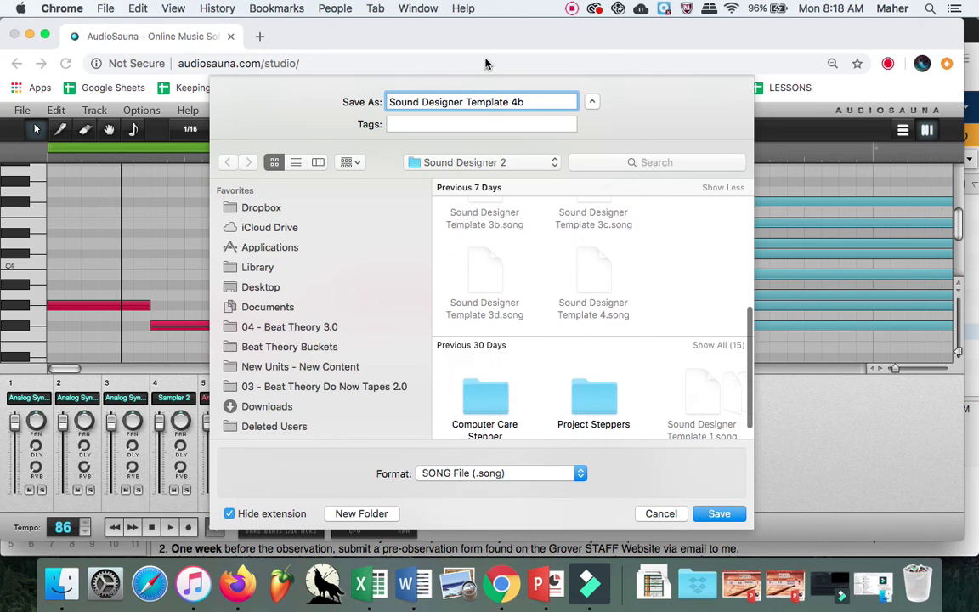
click(527, 101)
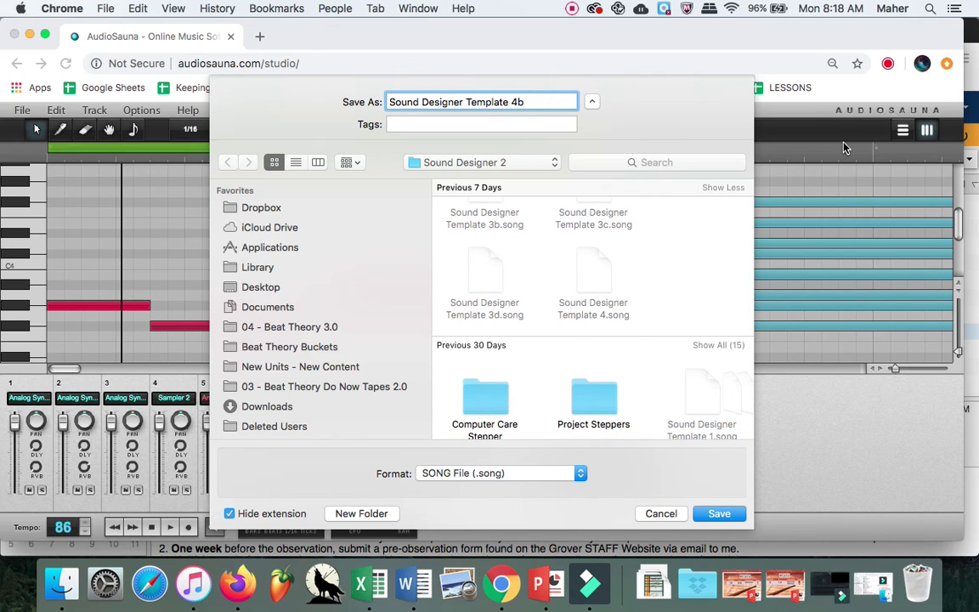
text(.song)
click(712, 514)
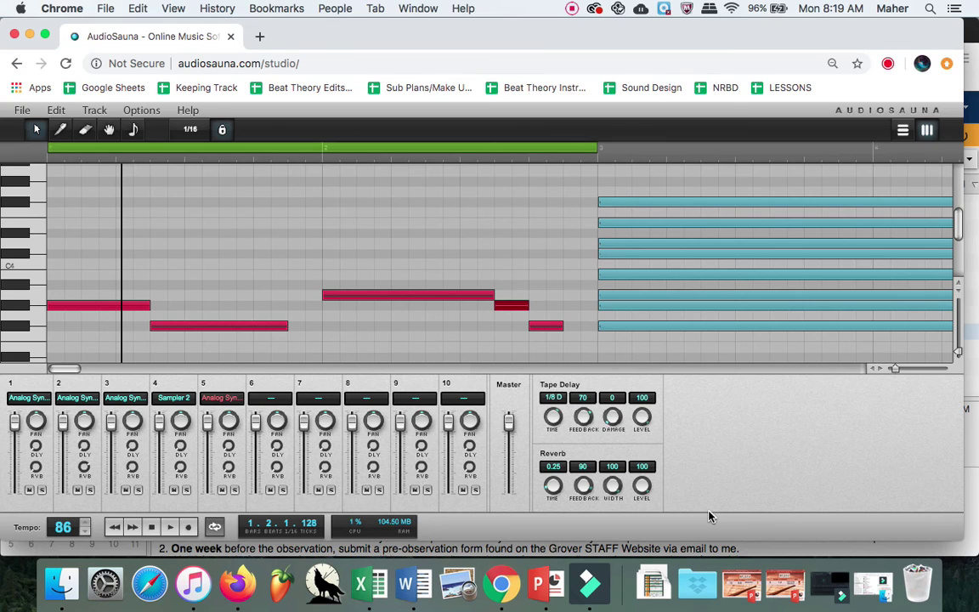
Step: Bring Wondershare Filmora9 to the front from the Dock
click(828, 584)
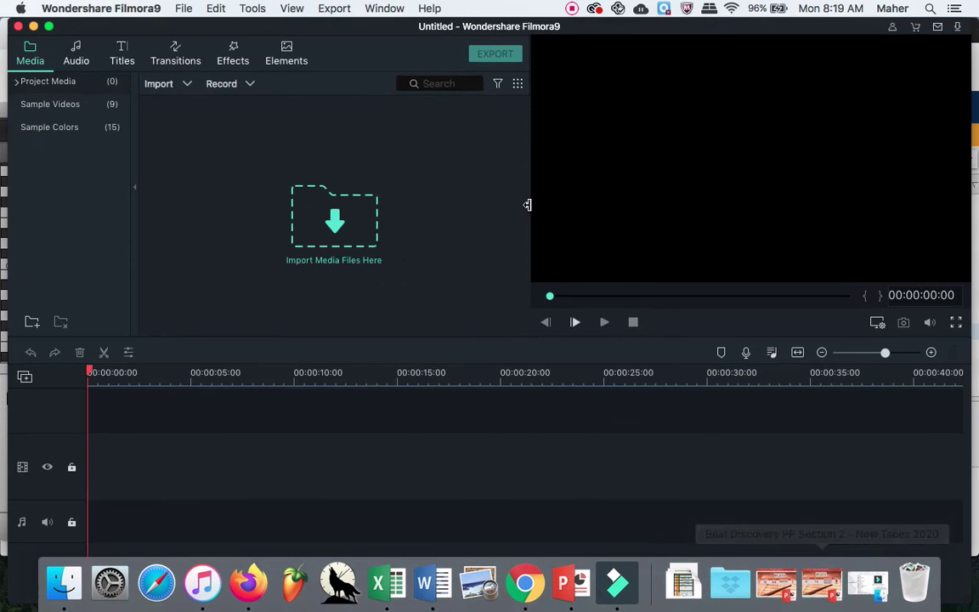
click(334, 8)
click(511, 4)
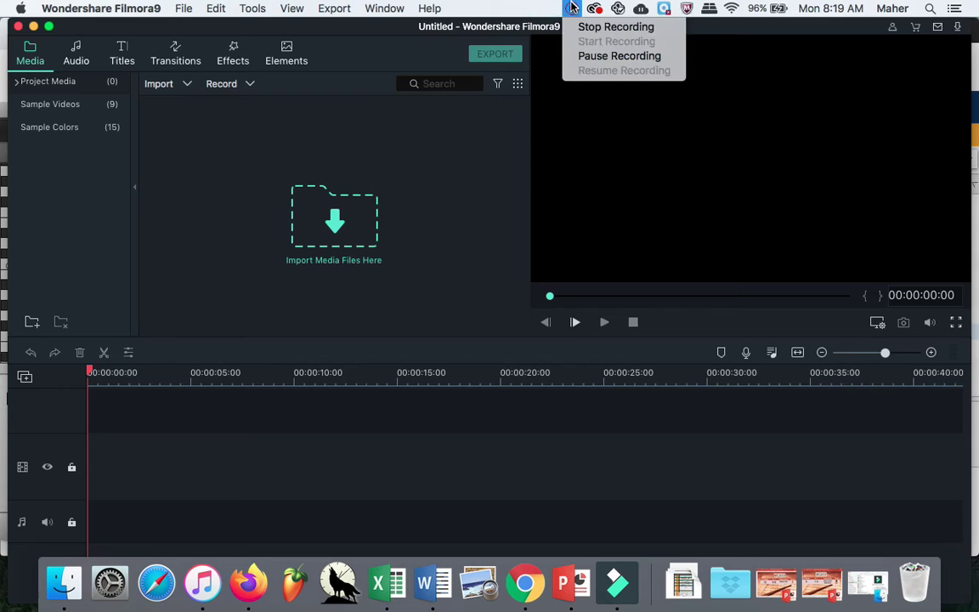